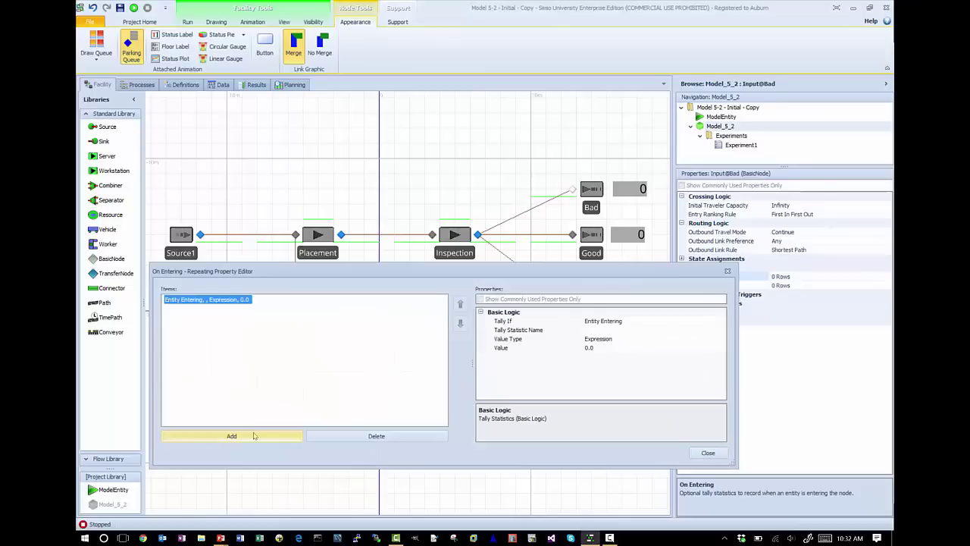
Make the Bad input's entry tally record Run.TimeNow - ModelEntity.StartTime into NumberInSystem
click(530, 329)
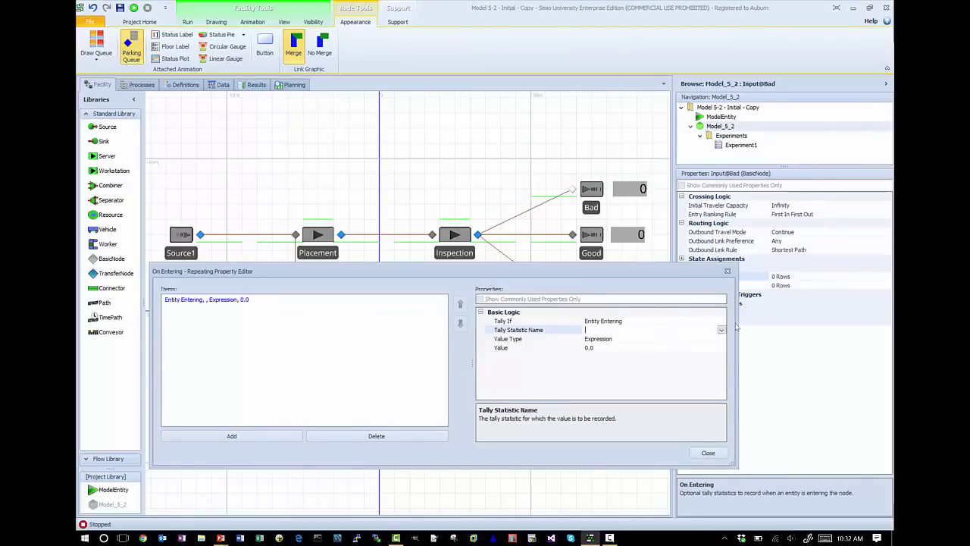
click(722, 330)
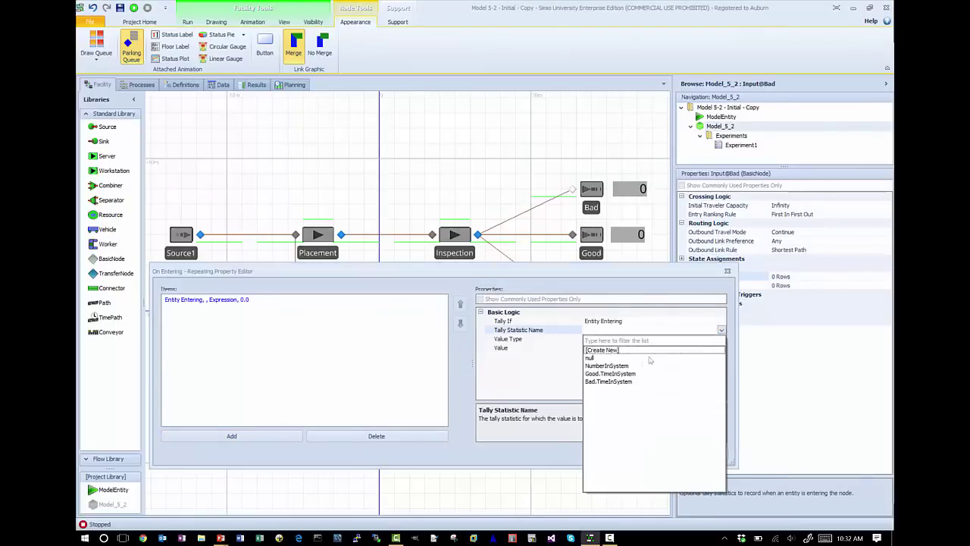
click(607, 366)
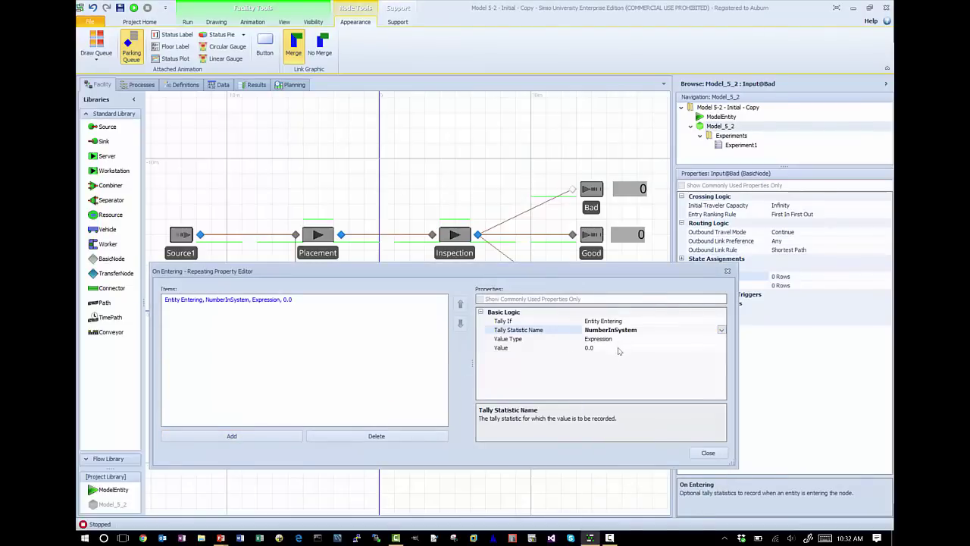
click(567, 344)
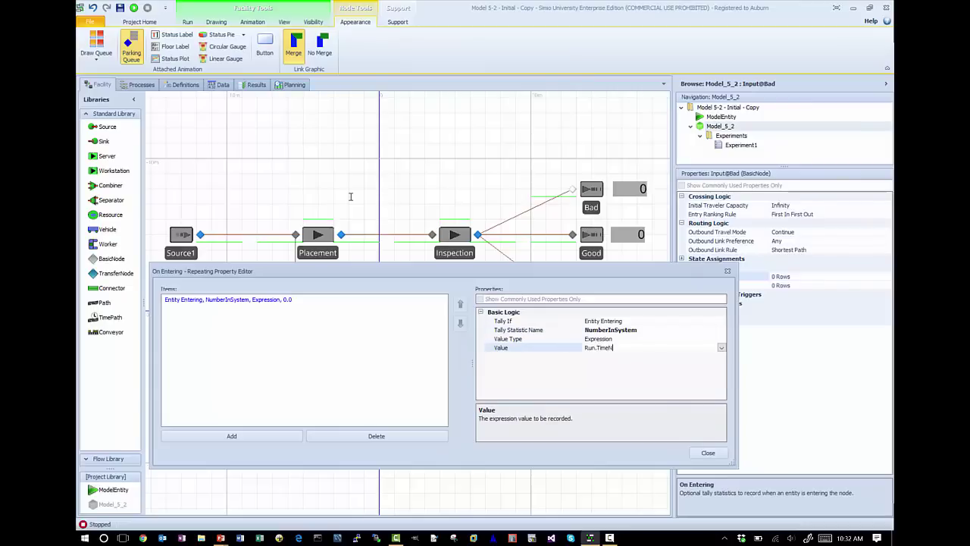
text(Run.TimeNow - ModelEntity.StartTime)
key(Return)
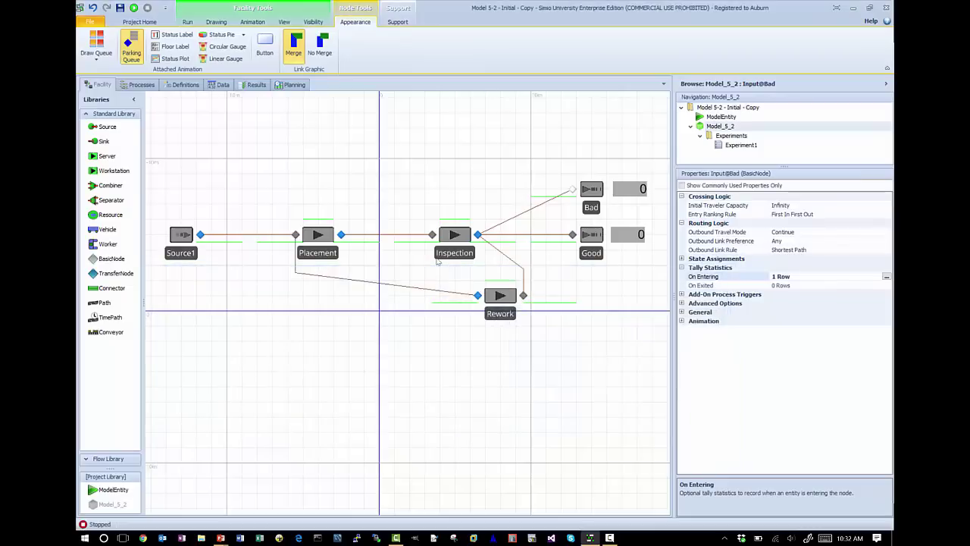
Add a new On Entering tally row to the Good sink's input node
click(573, 235)
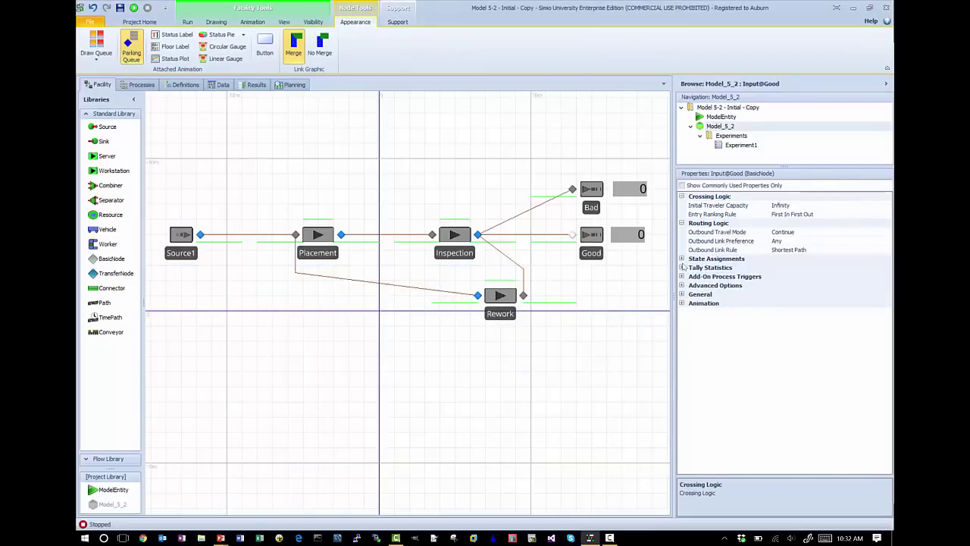
click(682, 267)
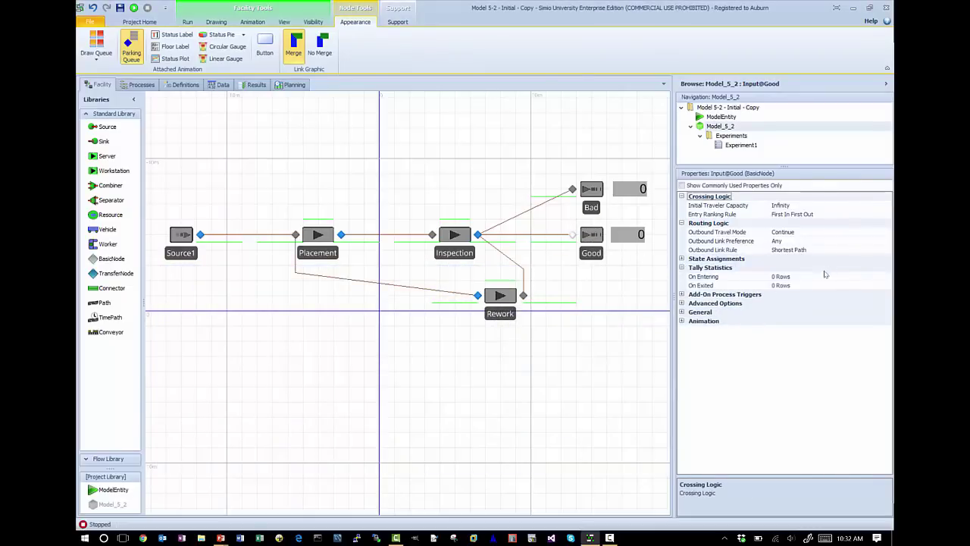
click(702, 276)
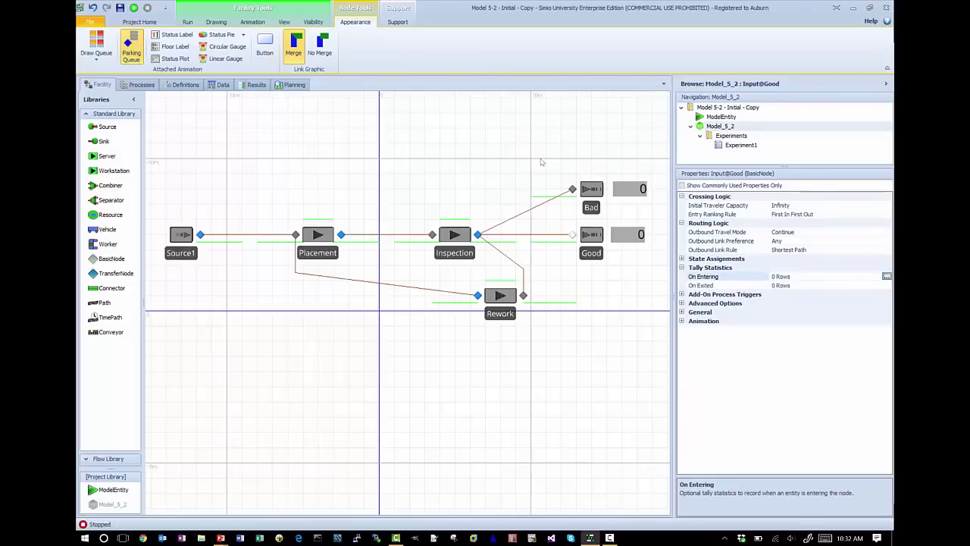
click(887, 276)
click(231, 435)
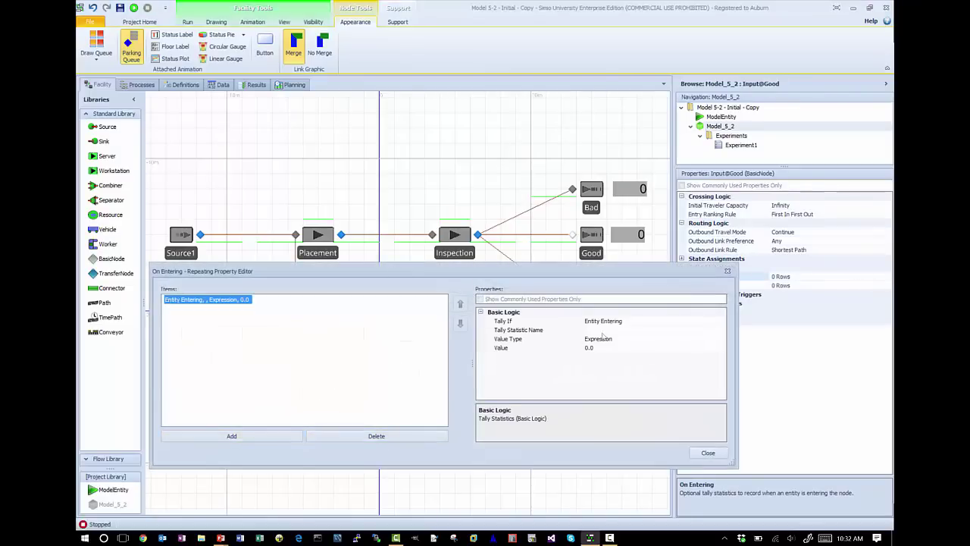
Set that tally to record Run.TimeNow - ModelEntity.StartTime into NumberInSystem
click(675, 331)
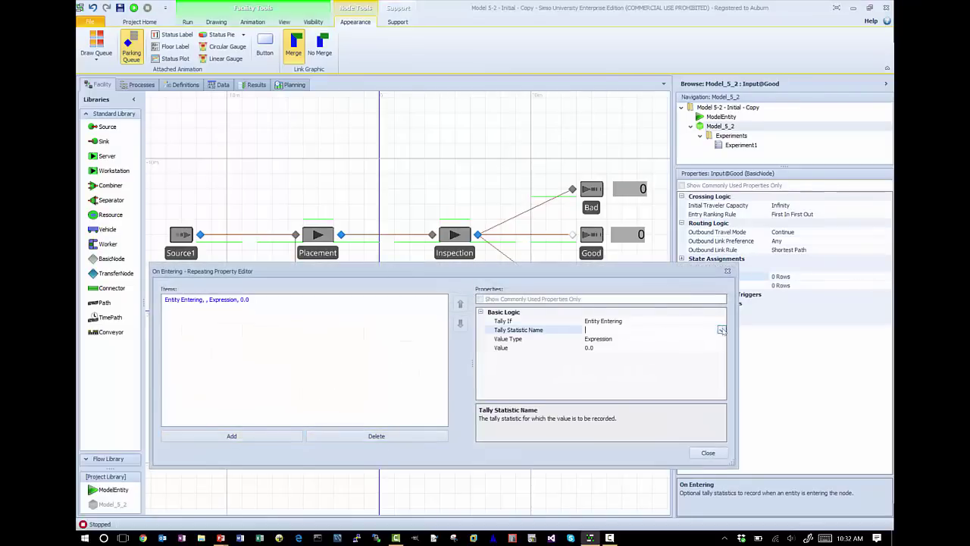
click(721, 330)
click(617, 369)
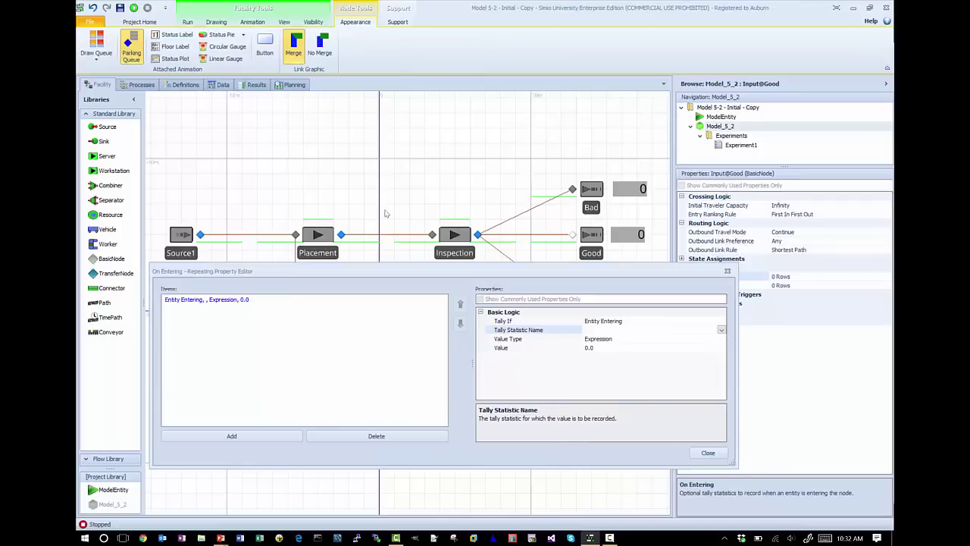
click(563, 349)
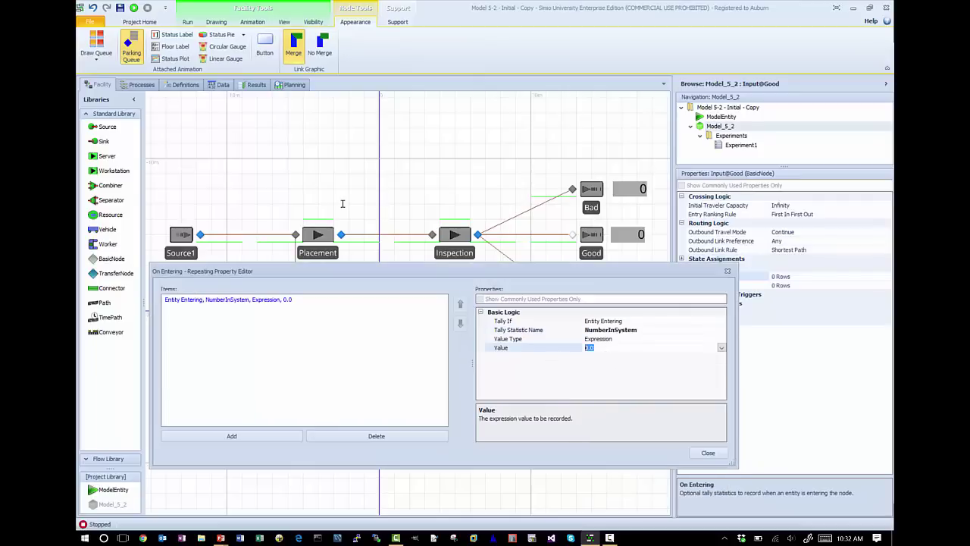
text(ModelEntity)
key(BackSpace)
key(BackSpace)
key(BackSpace)
key(BackSpace)
key(BackSpace)
key(BackSpace)
key(BackSpace)
key(BackSpace)
key(BackSpace)
key(Return)
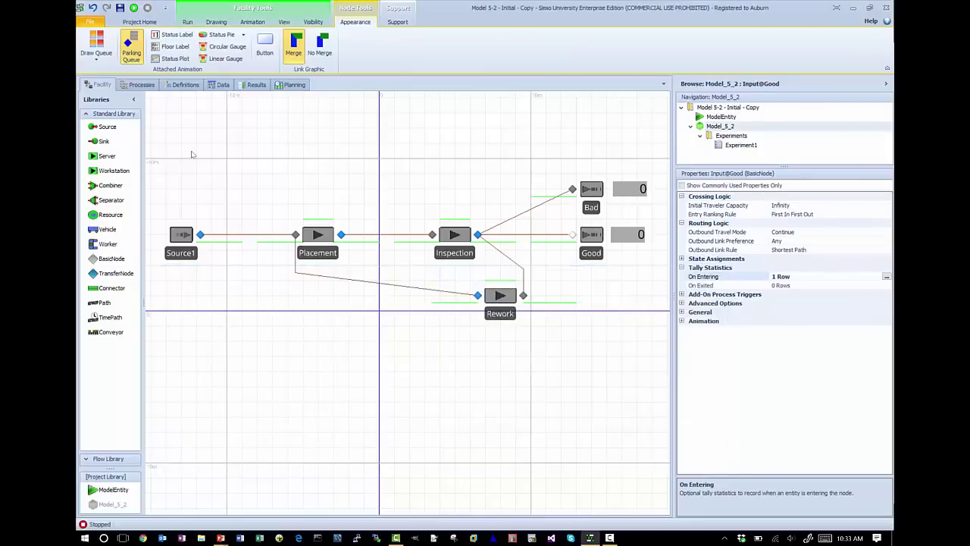
Run the model for its 100 hours and view the Results pivot grid
click(187, 21)
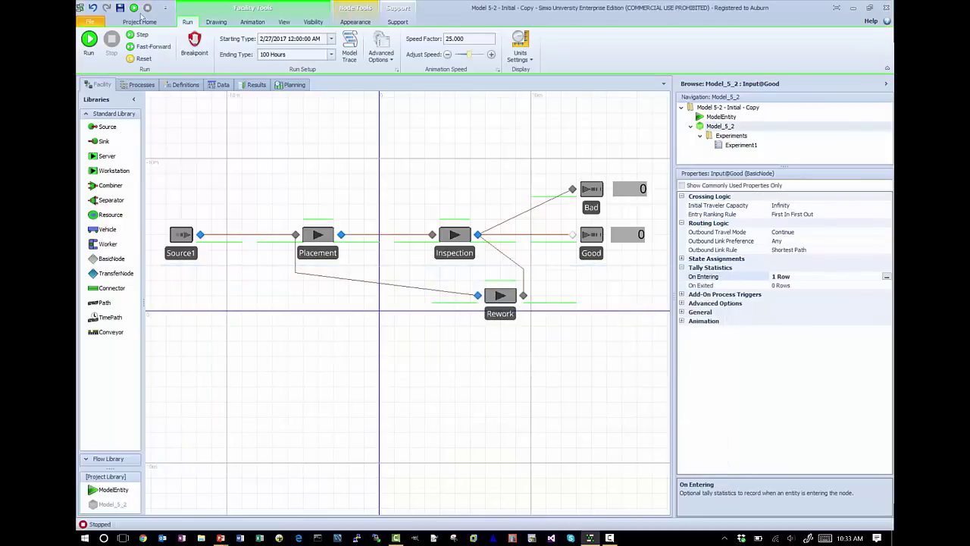
click(90, 39)
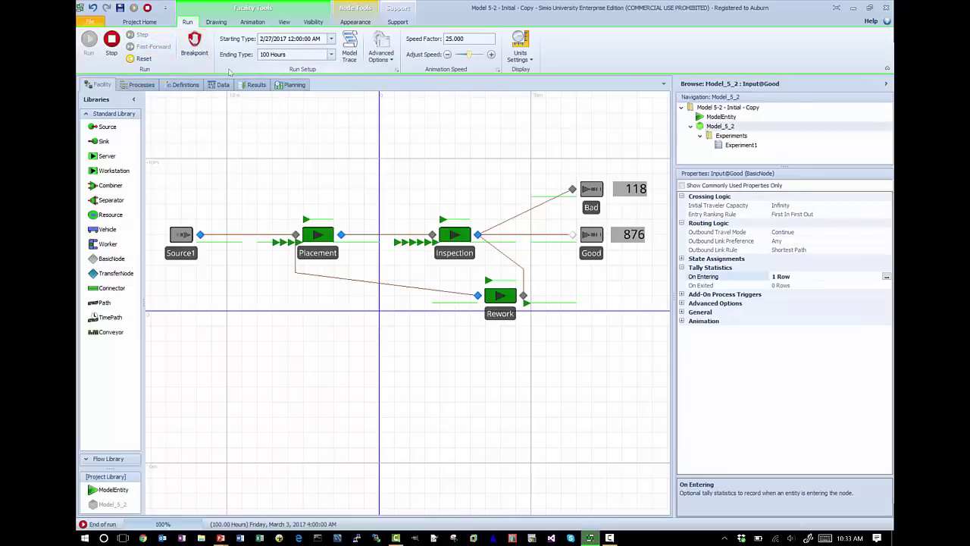
click(254, 84)
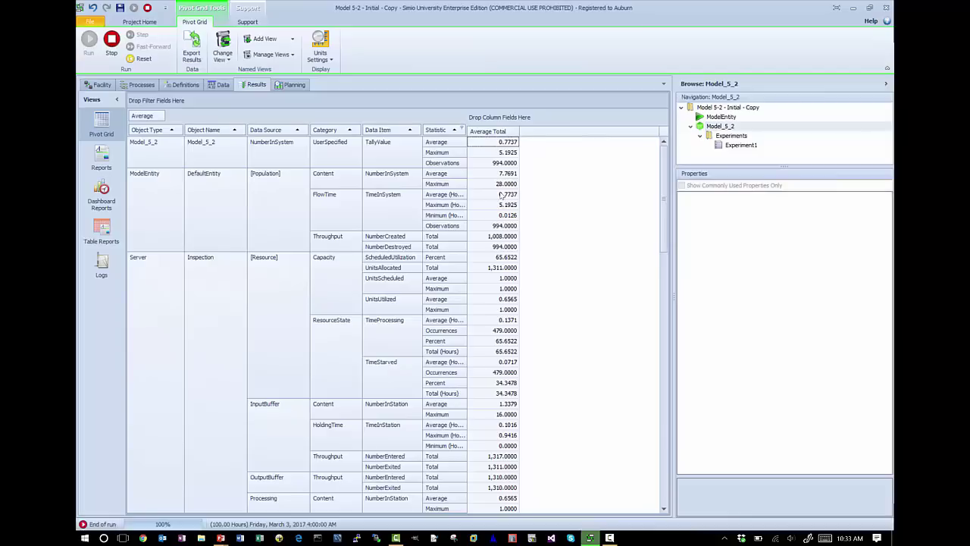
Reset the finished run, glance at the slide show, and return to the Simio results
click(112, 42)
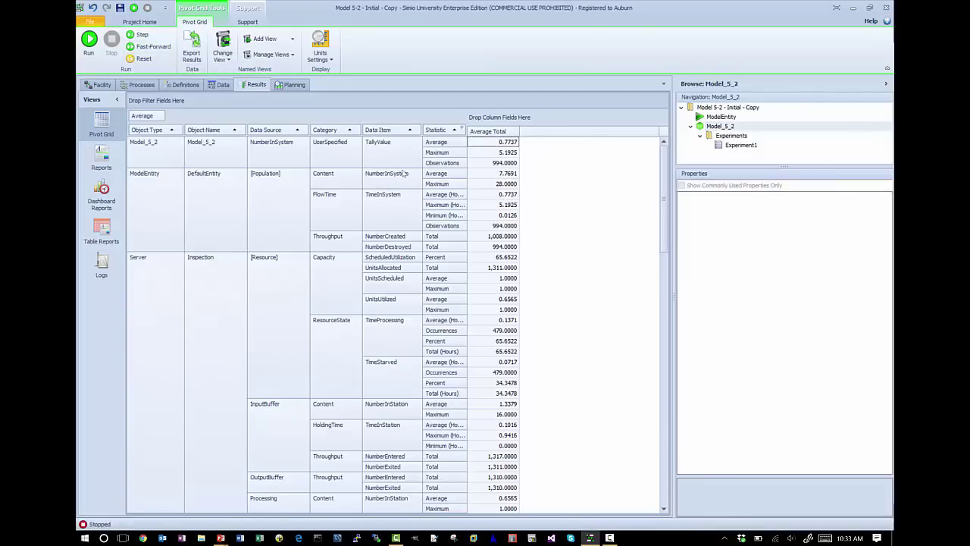
key(alt+Tab)
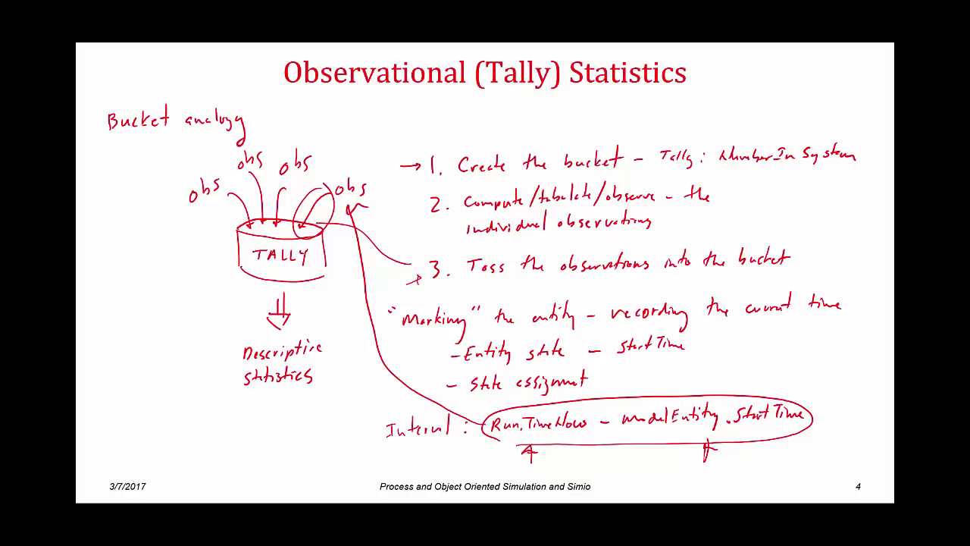
key(alt+Tab)
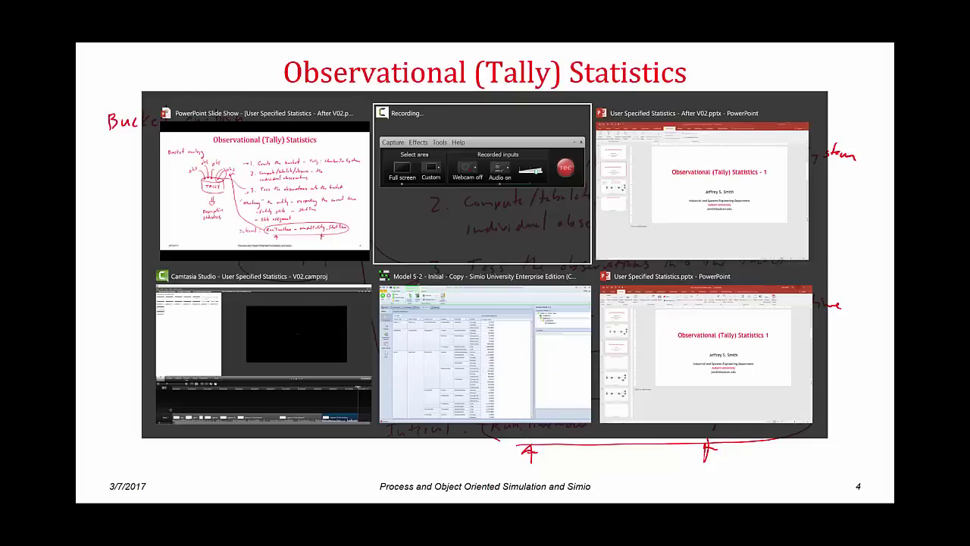
key(alt+Tab)
key(alt+Tab)
key(alt+Tab)
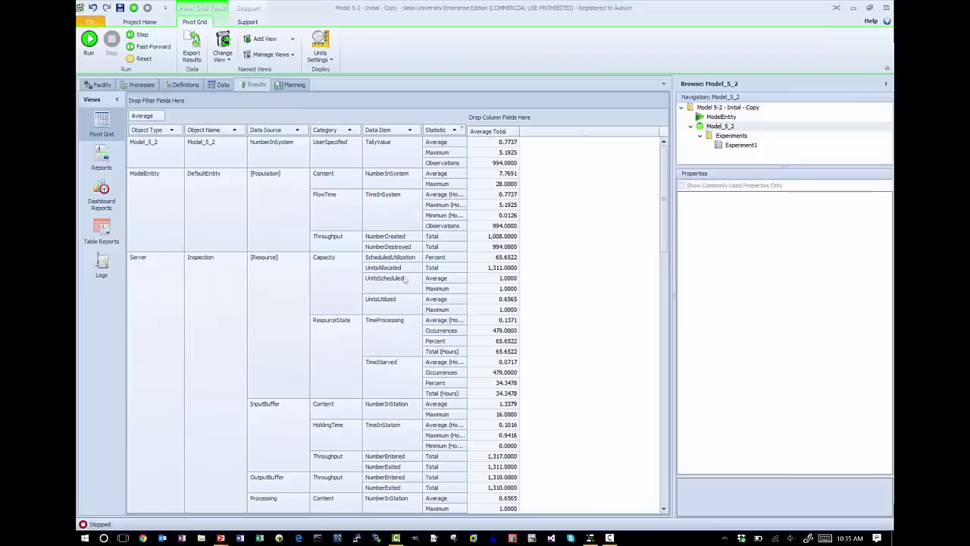
Delete the NumberInSystem On Entering tally from the Bad sink's input node
click(99, 84)
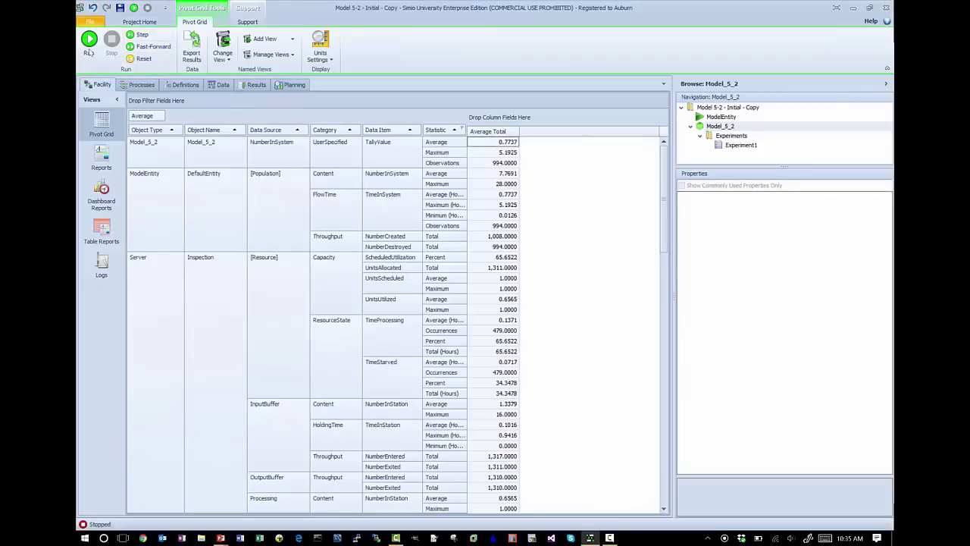
click(572, 189)
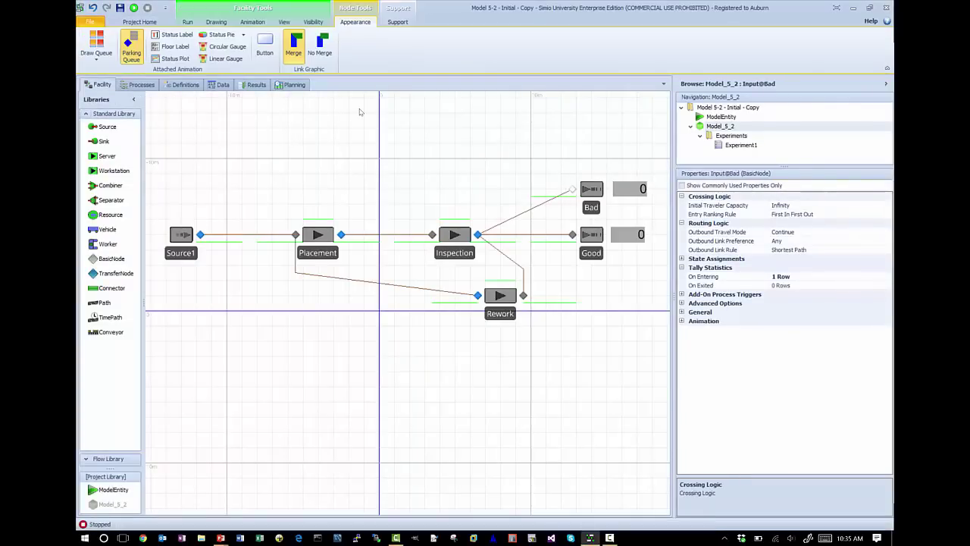
right_click(718, 275)
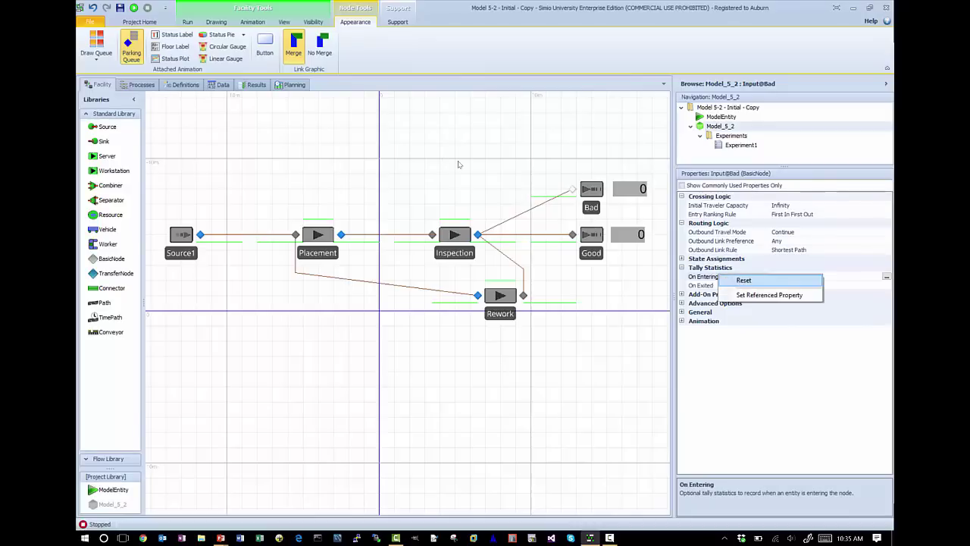
key(Escape)
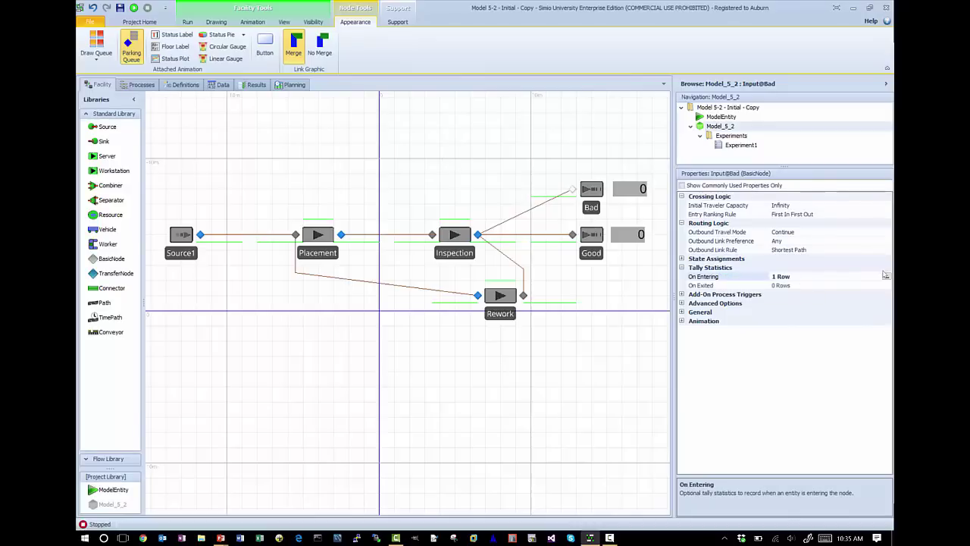
click(885, 276)
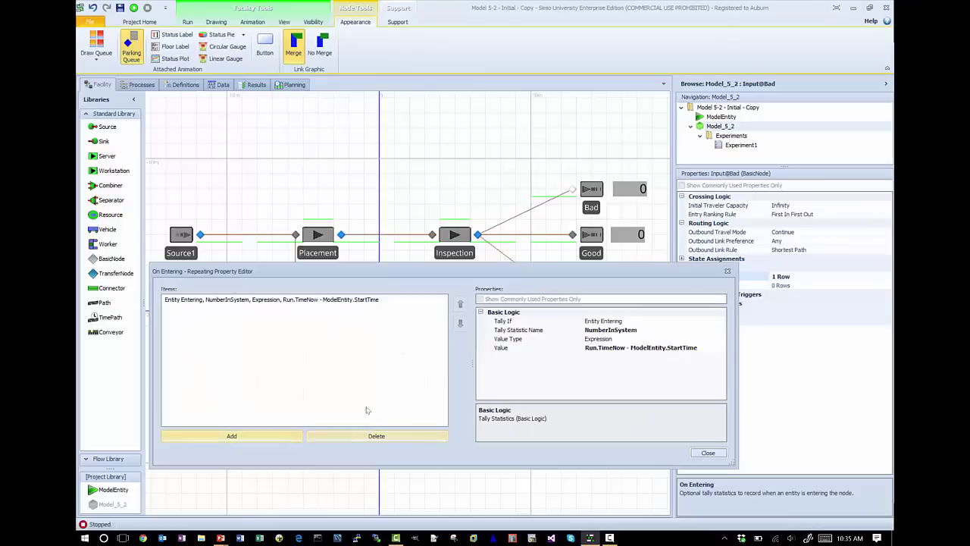
click(377, 436)
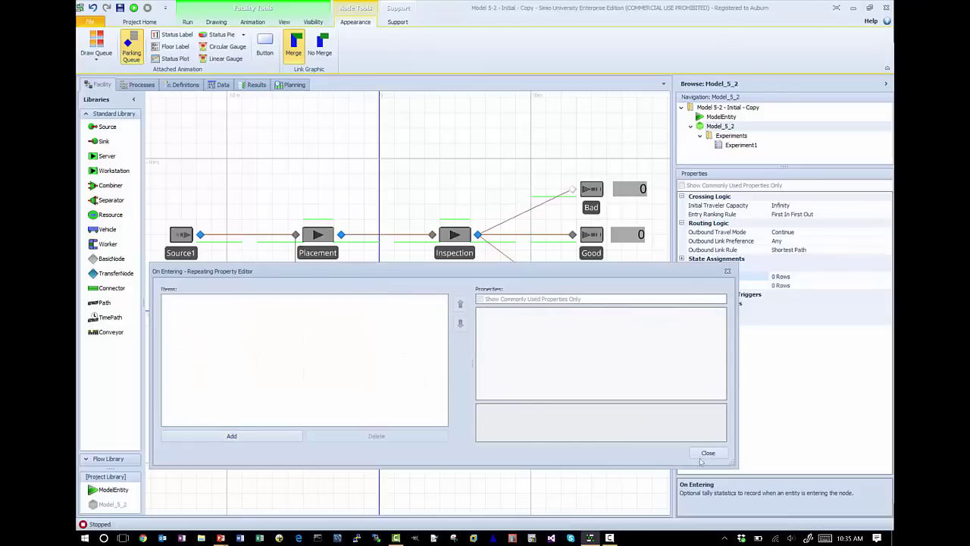
click(708, 453)
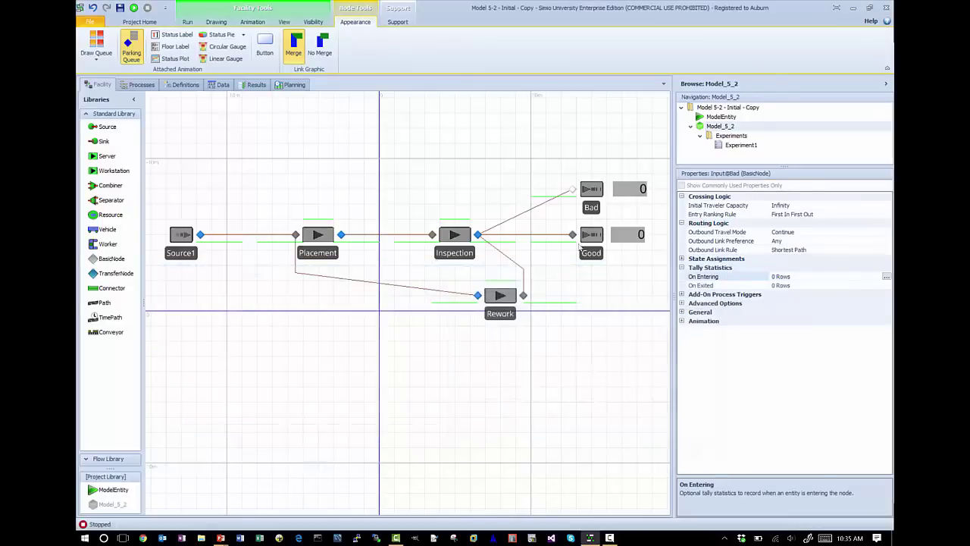
Delete the Good input's tally as well, then show the Bad sink's add-on process triggers
click(574, 236)
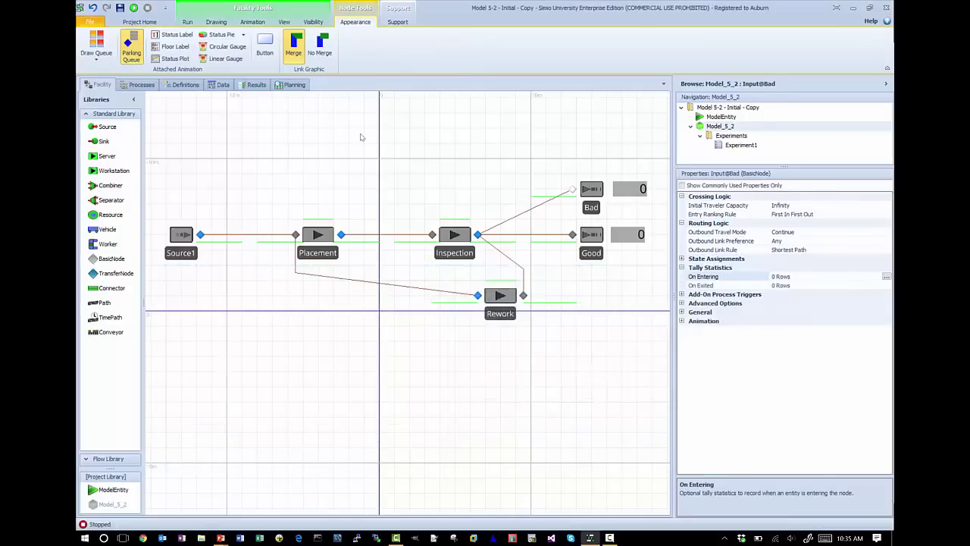
right_click(754, 277)
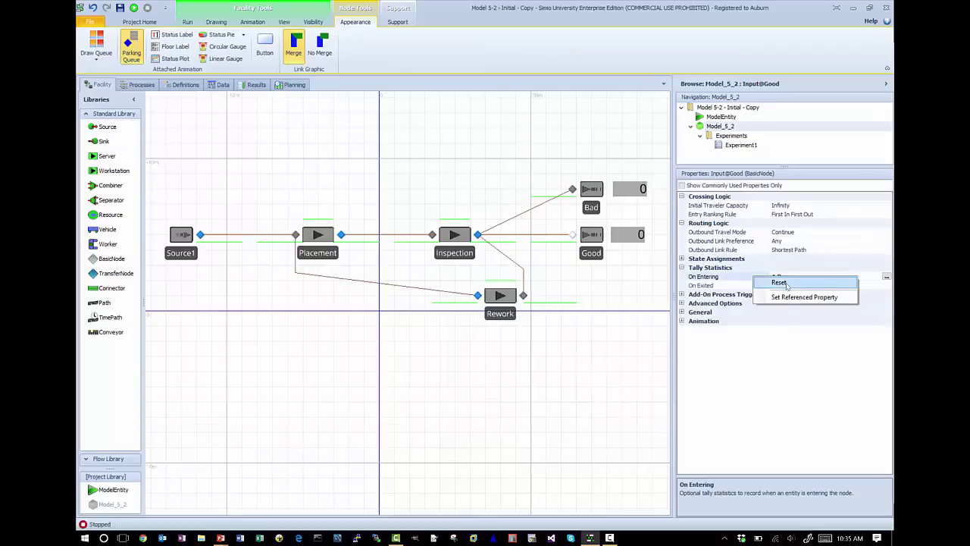
click(540, 162)
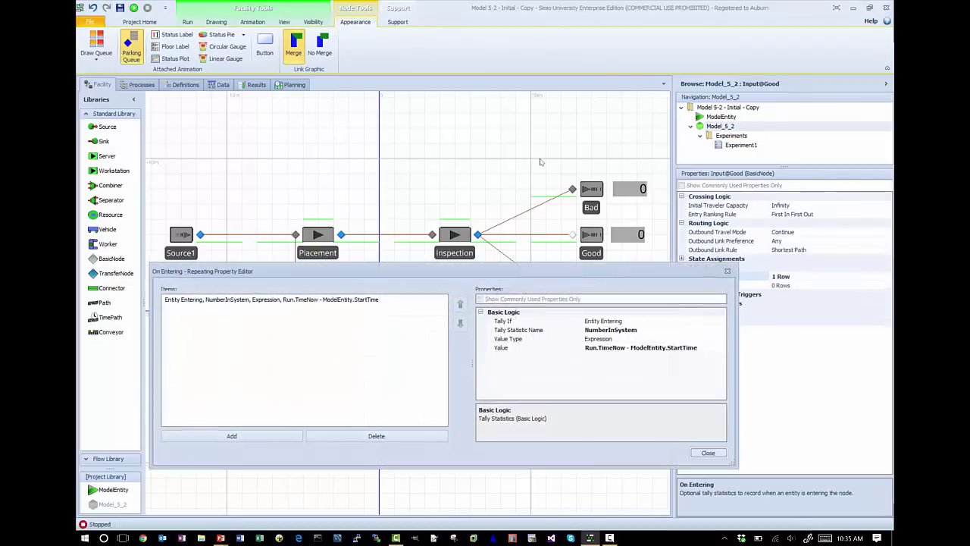
click(376, 436)
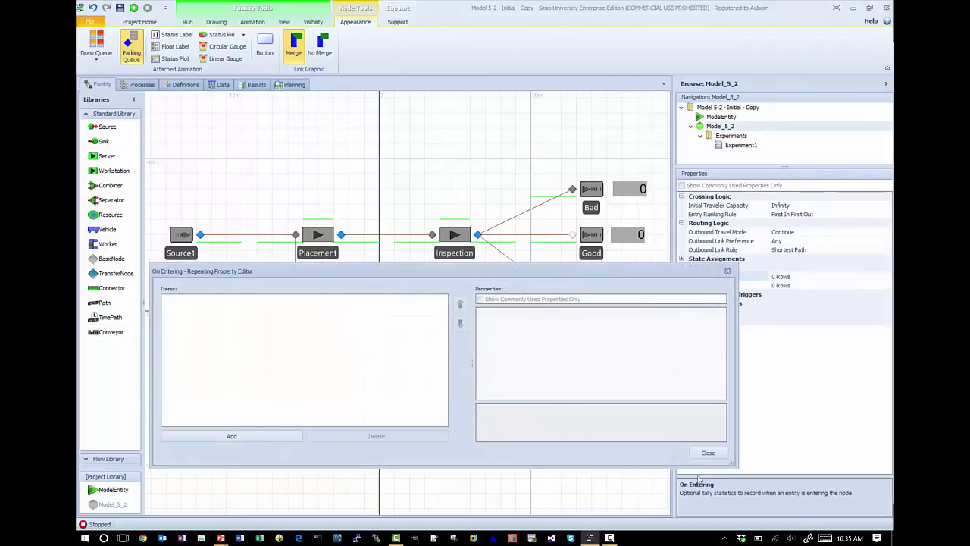
key(Return)
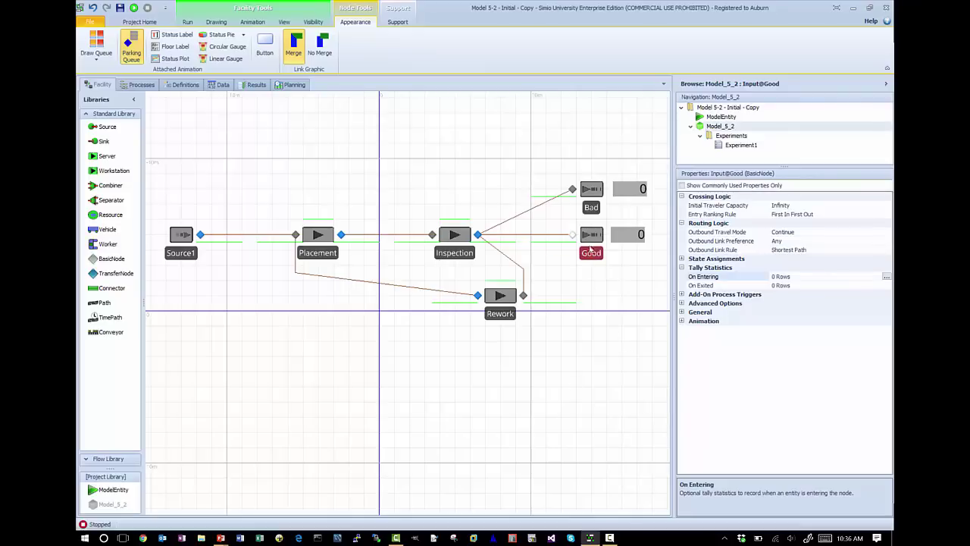
click(591, 189)
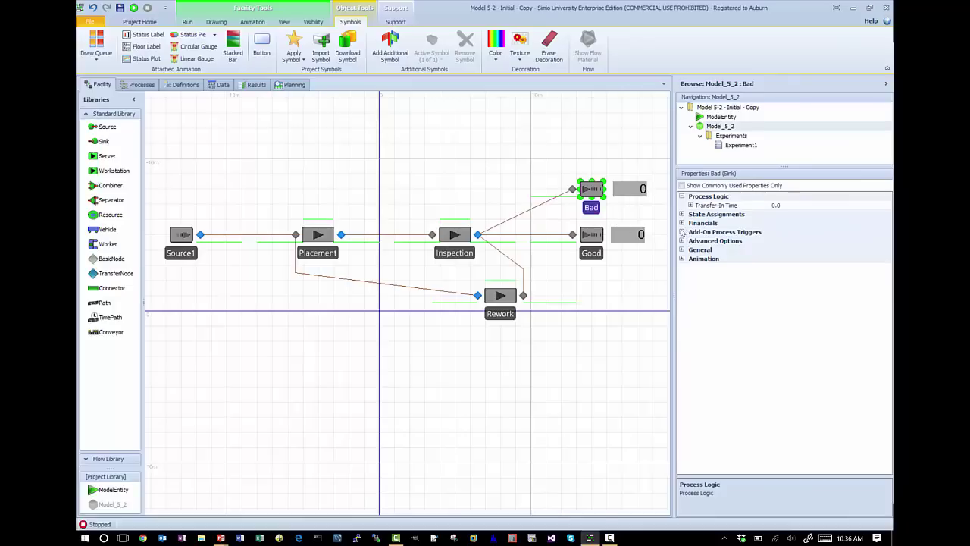
click(681, 232)
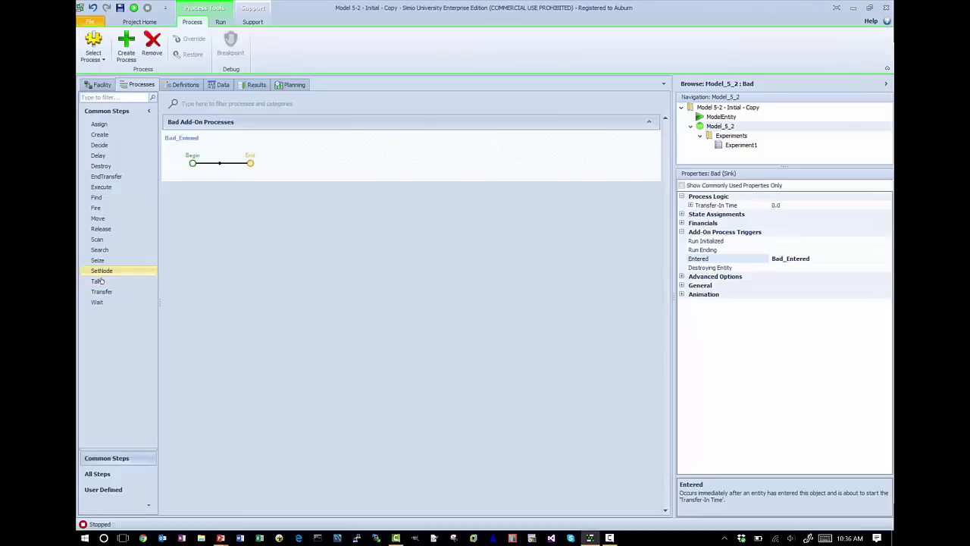
Add a Tally step to Bad_Entered recording Run.TimeNow - ModelEntity.StartTime into NumberInSystem
drag(101, 280, 219, 163)
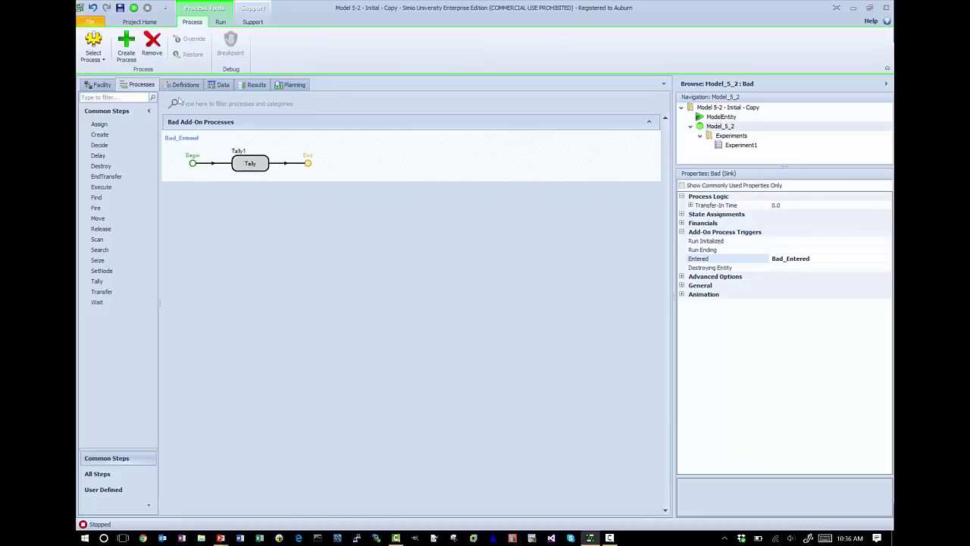
click(829, 209)
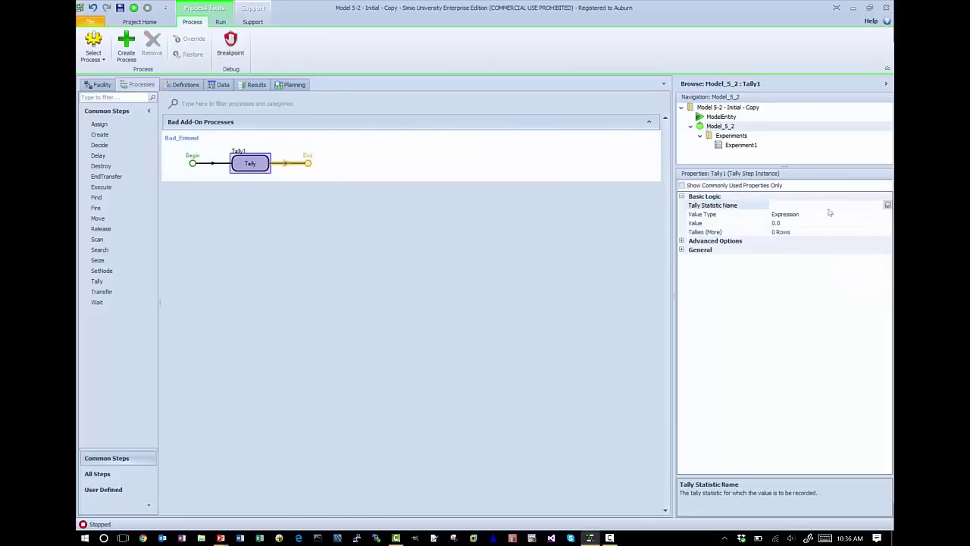
click(887, 205)
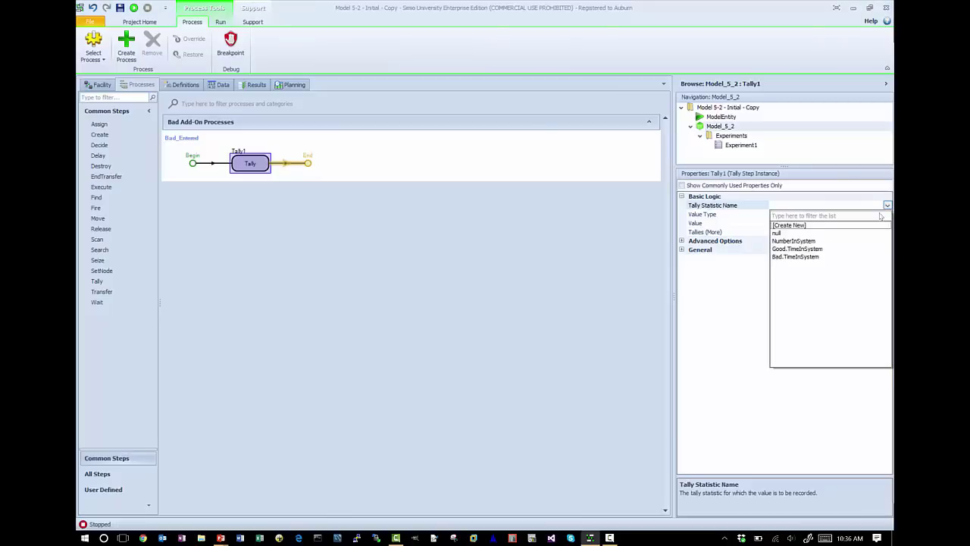
click(807, 241)
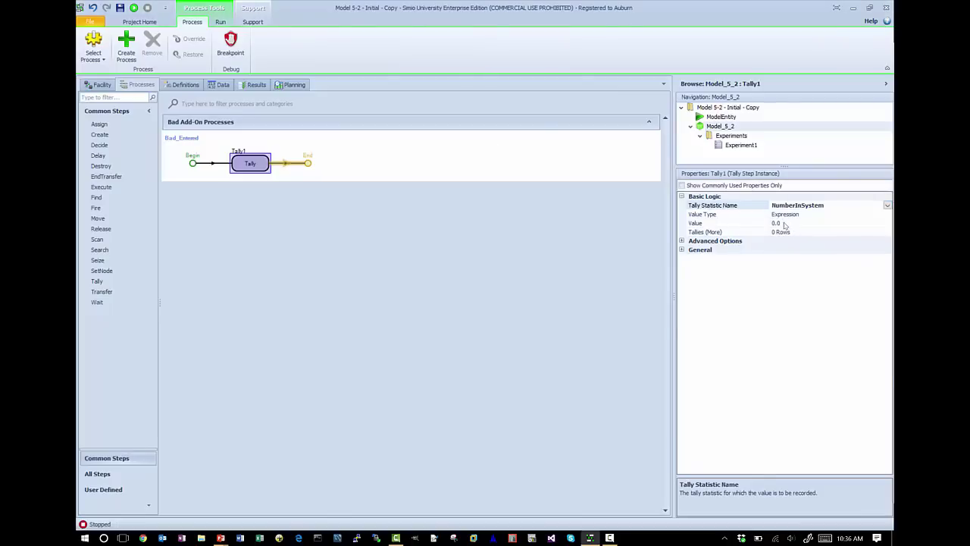
click(785, 225)
text(Run.TimeNow)
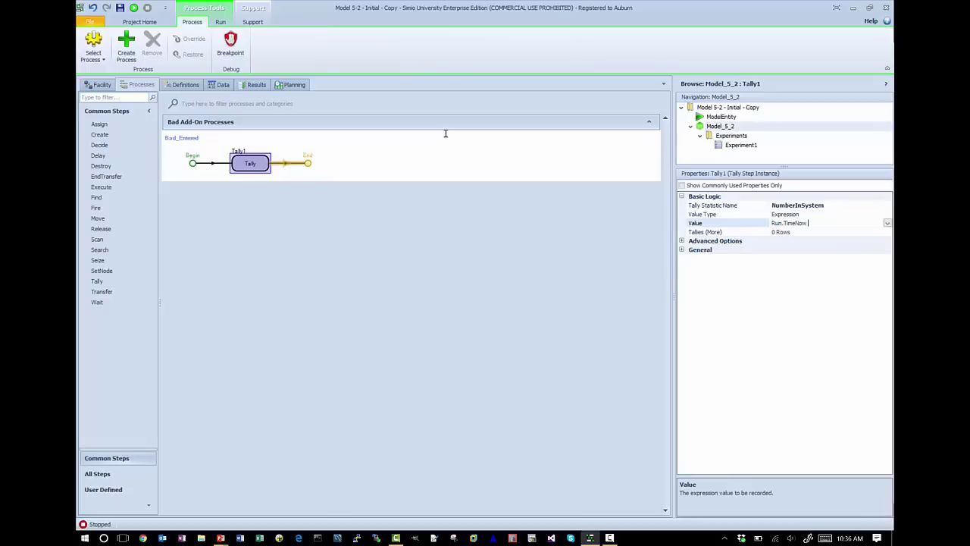
text( - ModelEntity.StartTime)
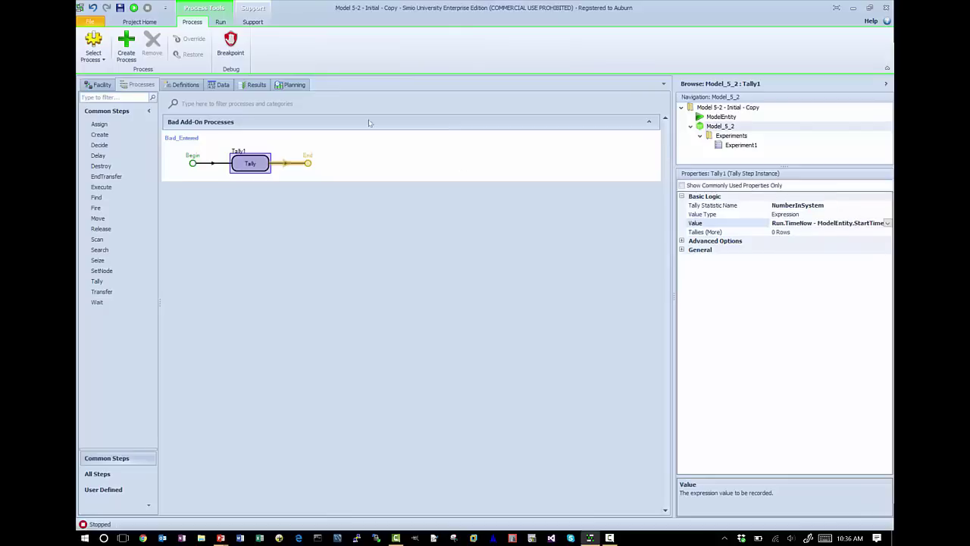
click(339, 169)
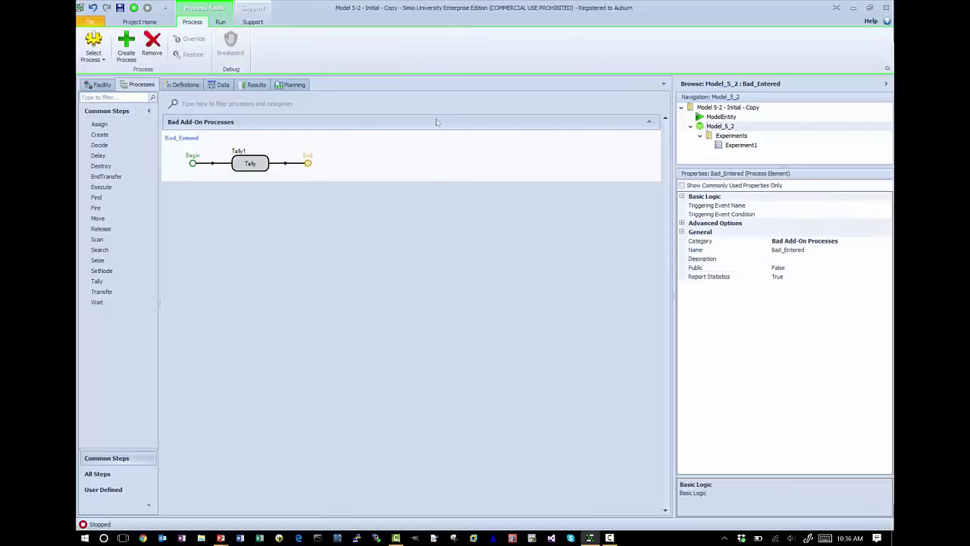
Set the Good sink's Entered add-on process trigger to Bad_Entered, matching the Bad sink
click(98, 84)
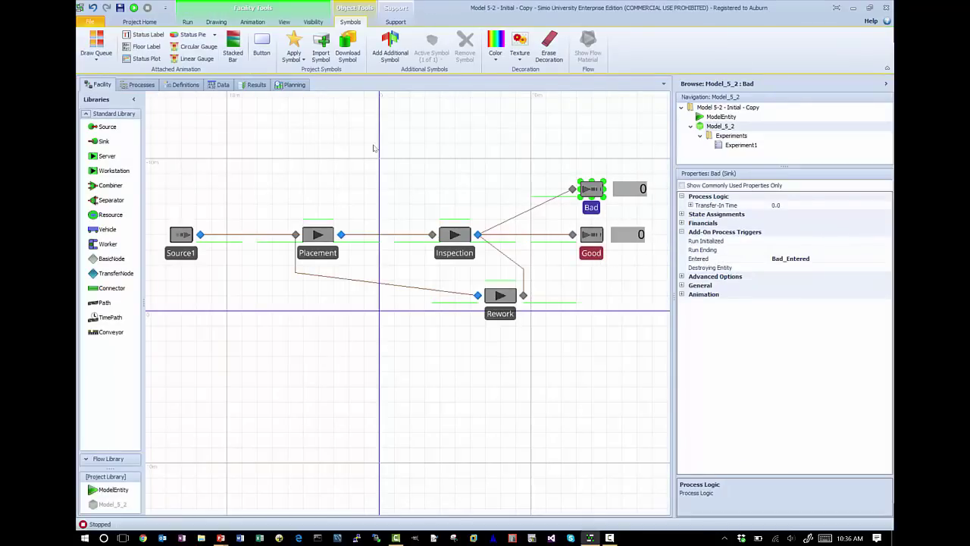
click(591, 252)
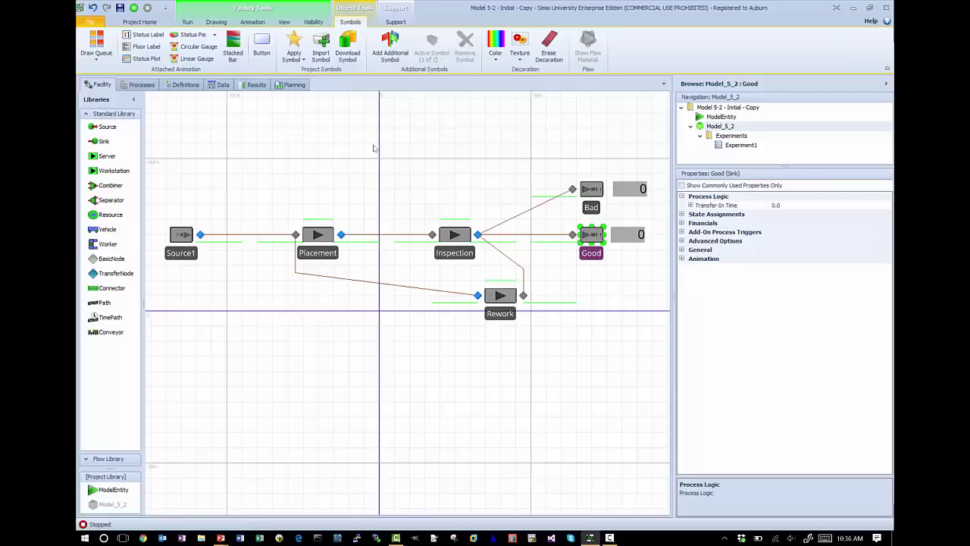
click(681, 232)
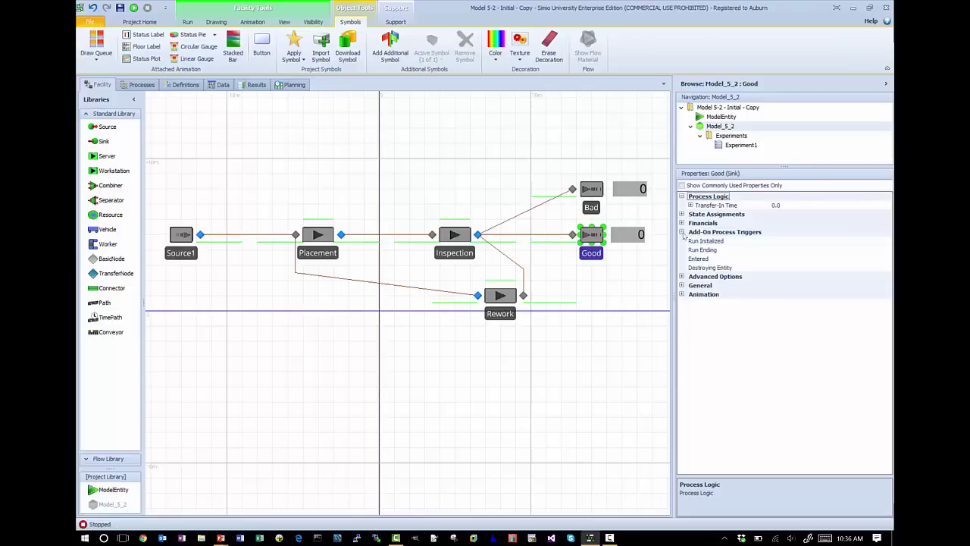
click(788, 258)
click(817, 258)
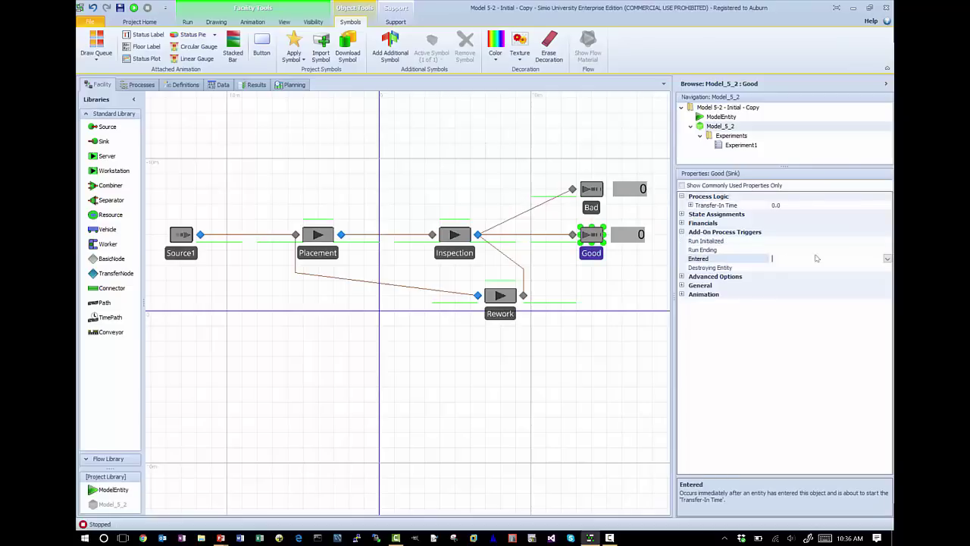
click(888, 259)
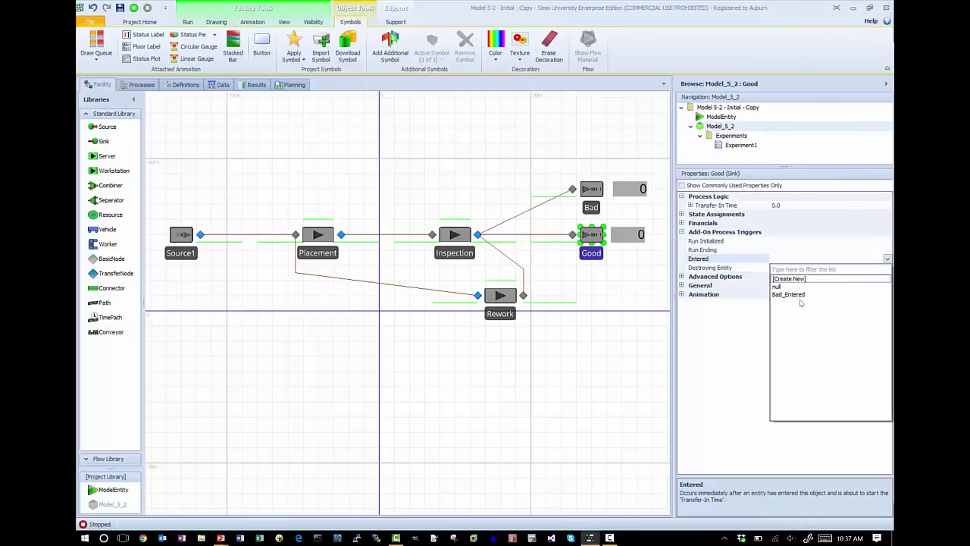
key(Escape)
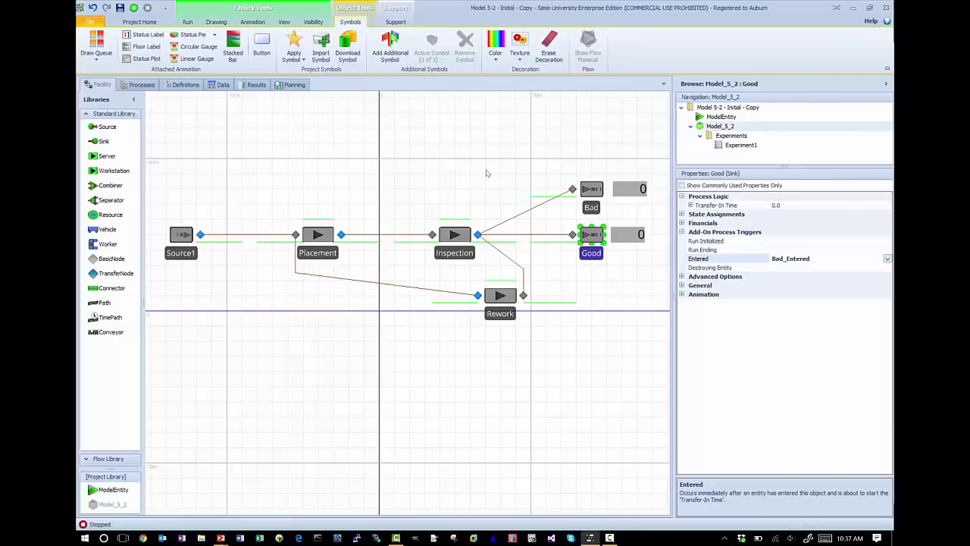
click(606, 209)
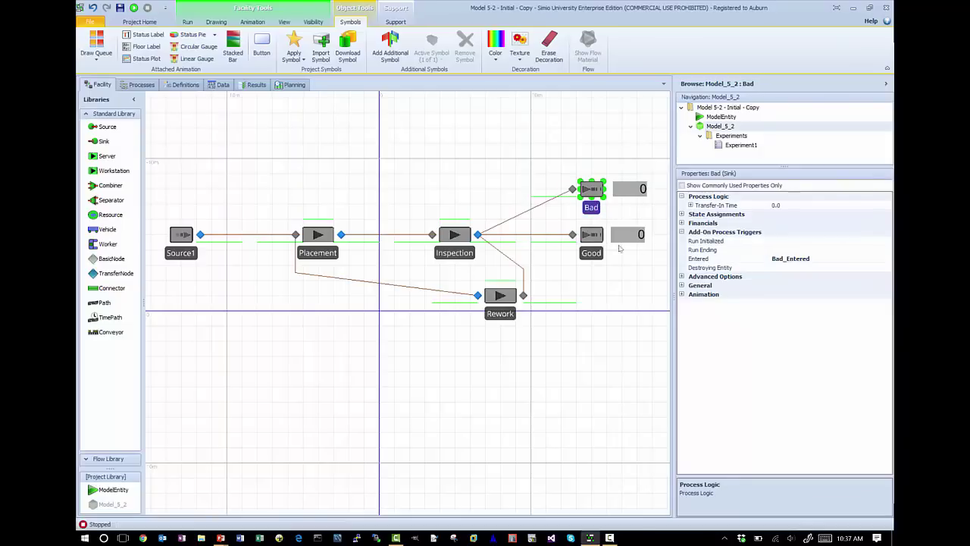
click(591, 234)
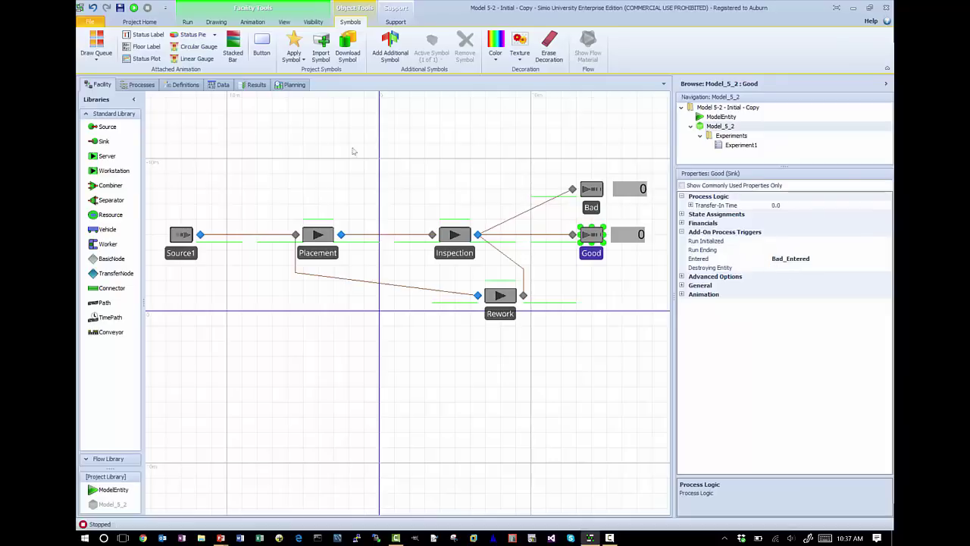
Rename the Bad_Entered process to RecordTIS
click(137, 85)
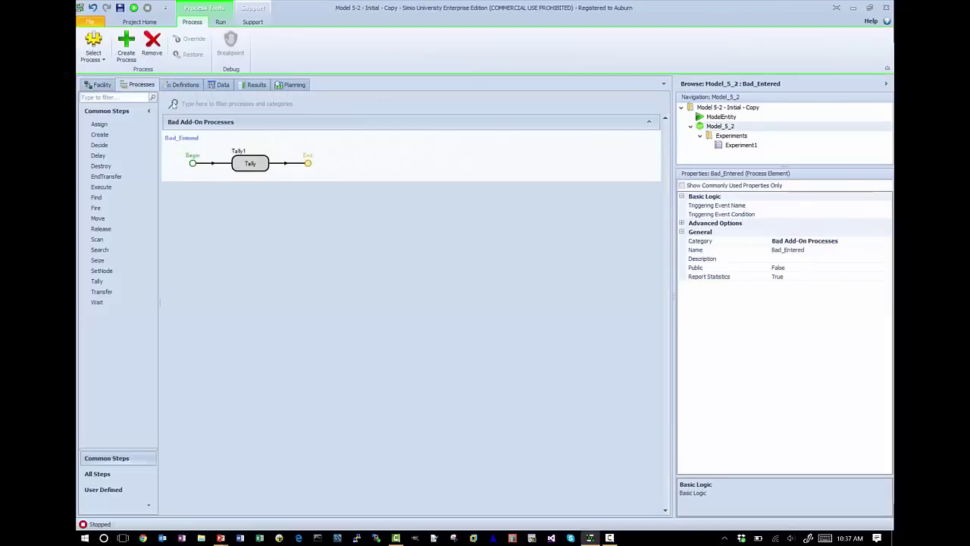
key(shift+F10)
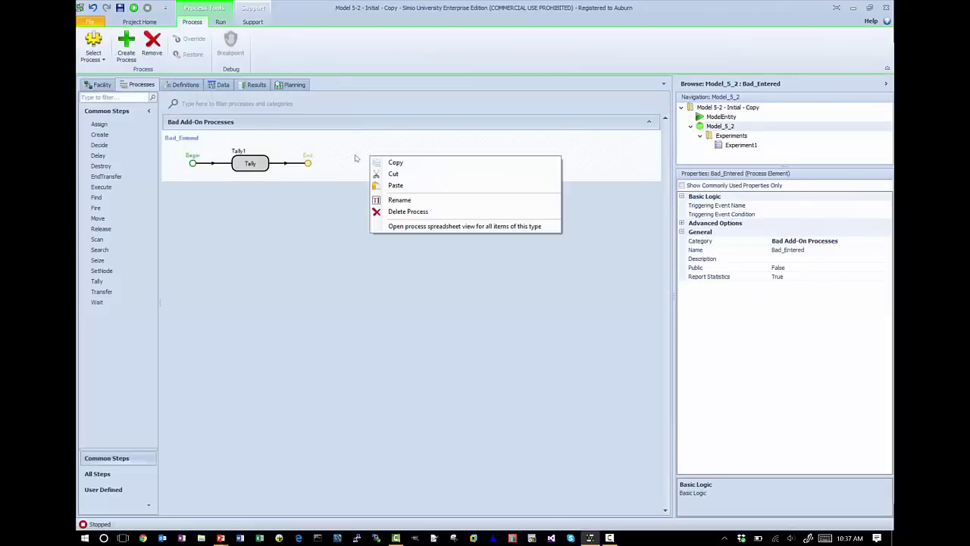
key(Escape)
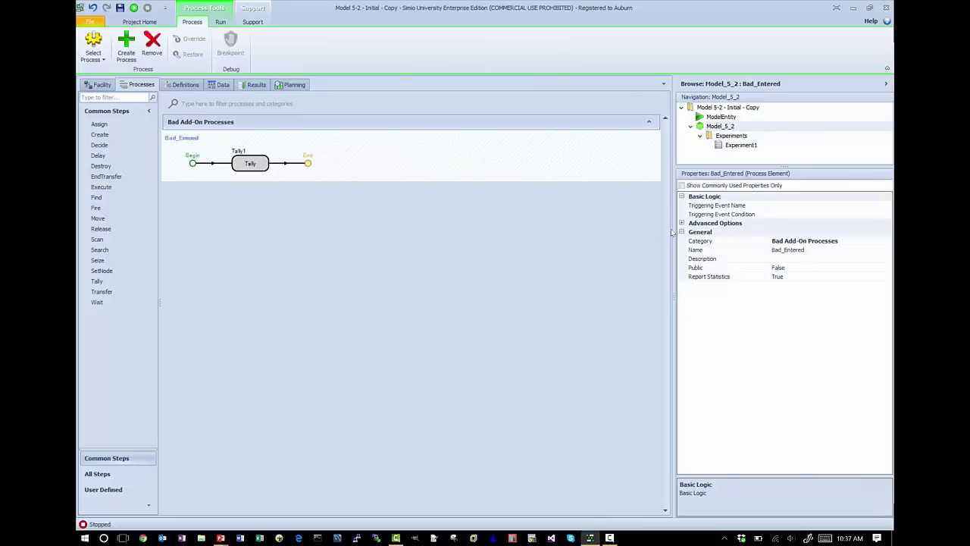
click(773, 249)
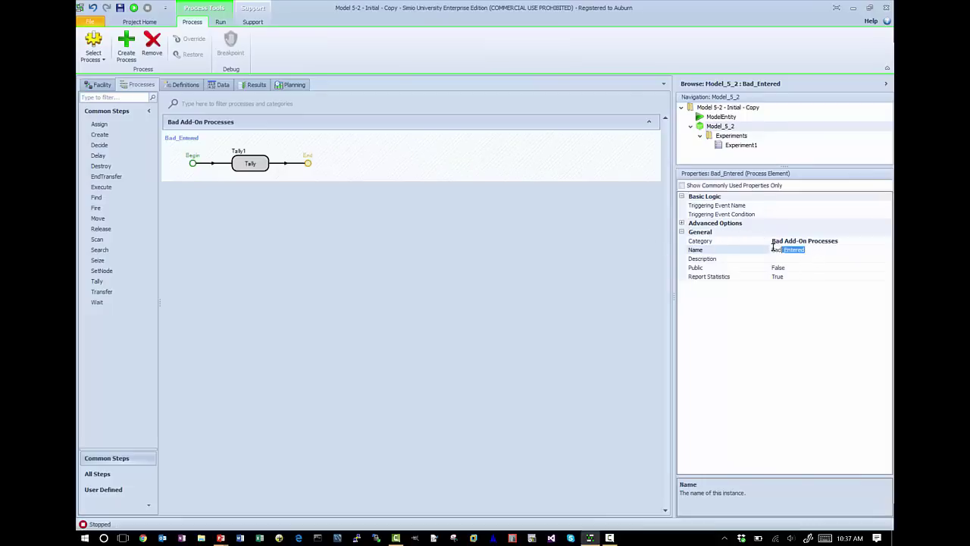
text(RecordTIS)
key(Return)
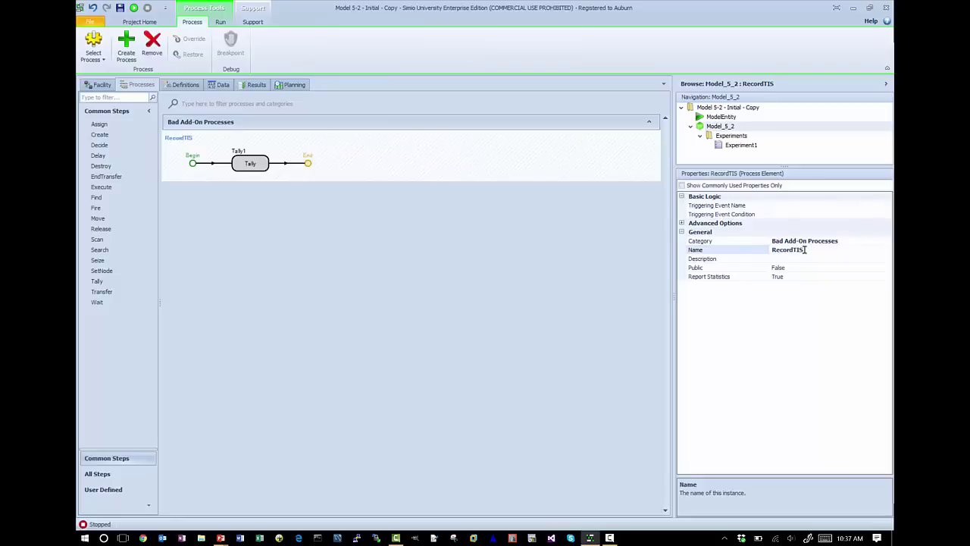
Clear the process's Bad Add-On Processes category, leaving it uncategorized
click(875, 241)
click(887, 240)
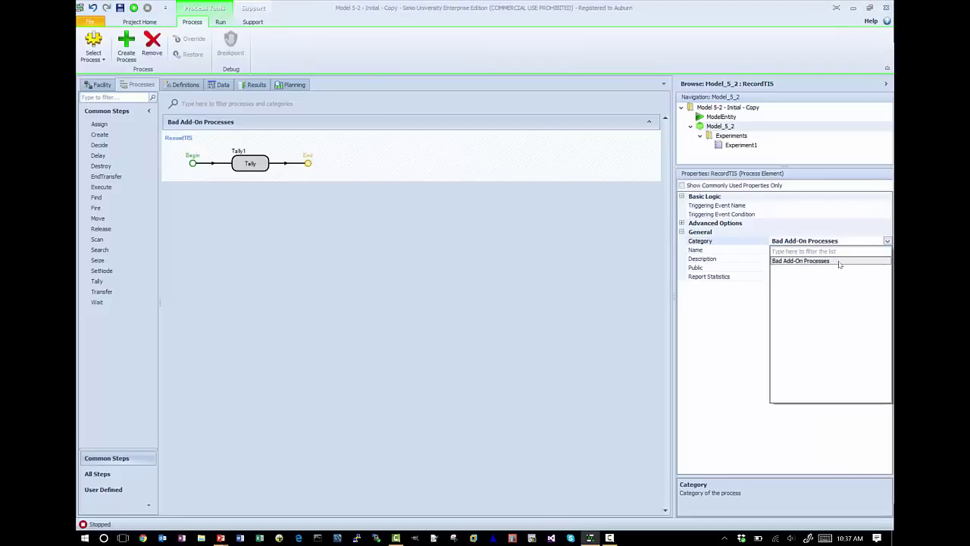
click(515, 137)
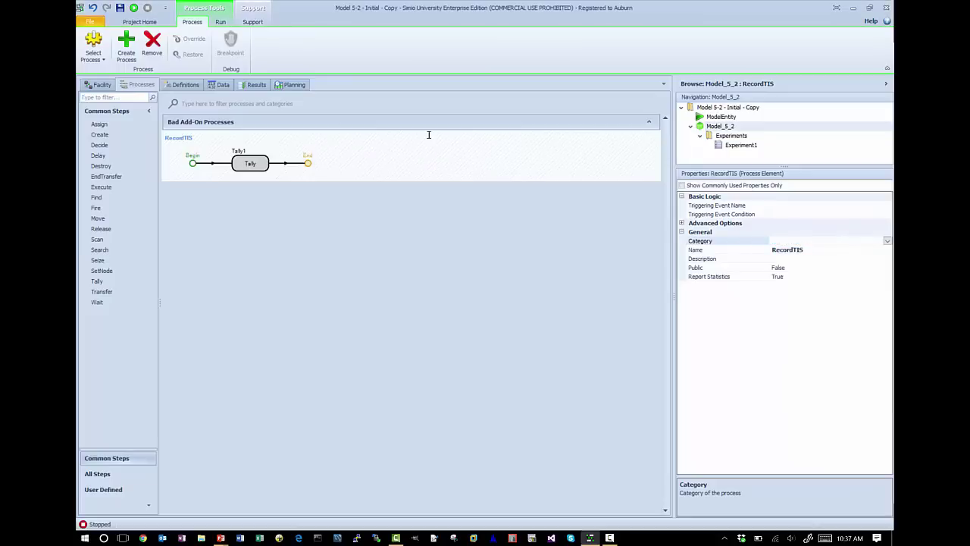
key(Tab)
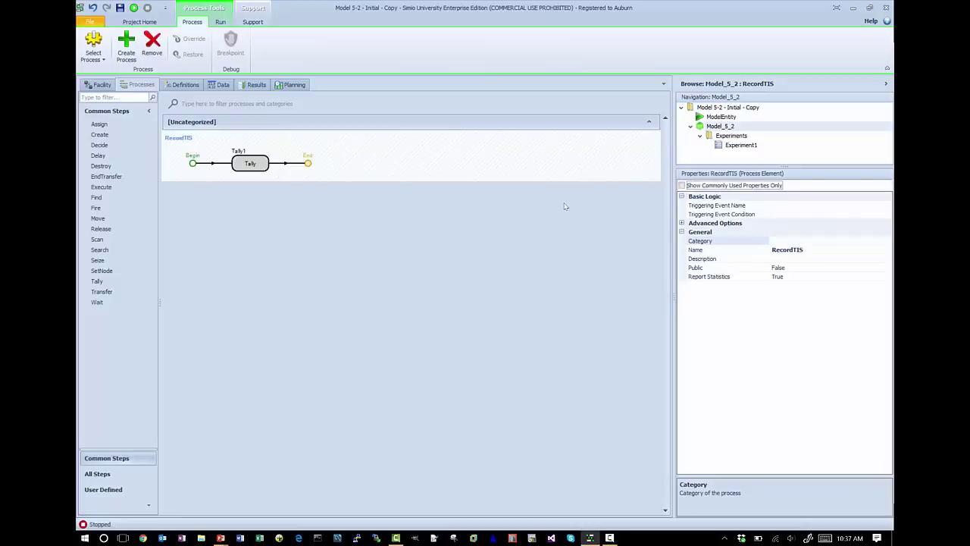
click(272, 99)
click(98, 84)
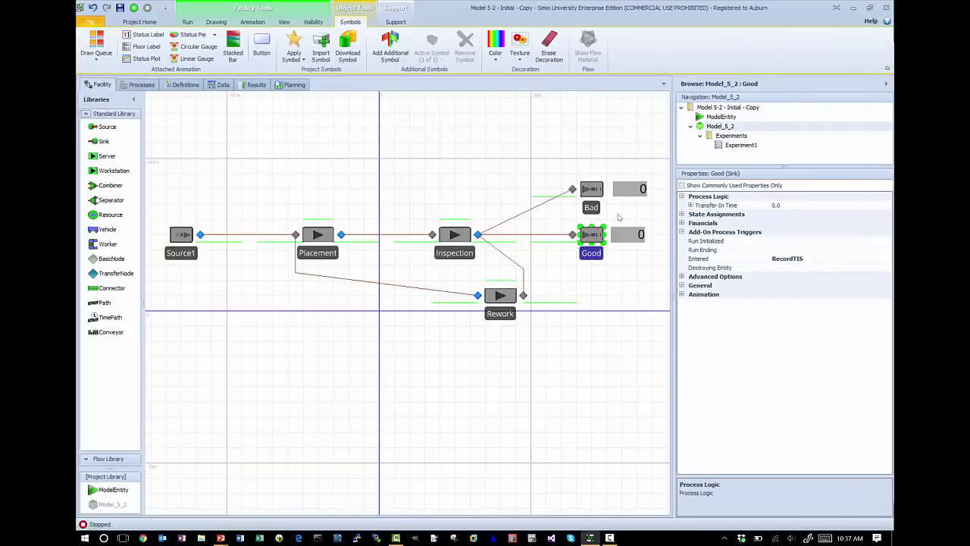
Fast-forward the model through its 100-hour run and view the results pivot grid
click(594, 207)
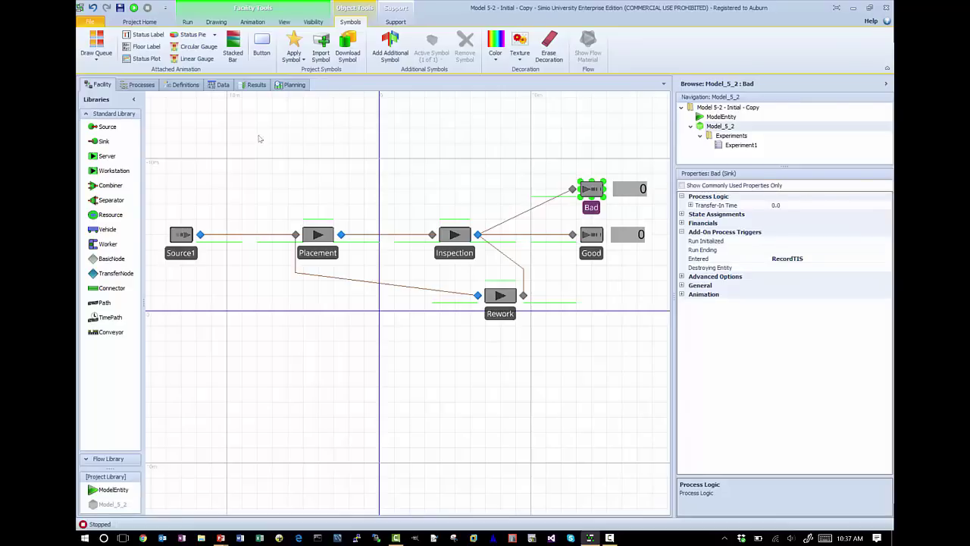
click(187, 22)
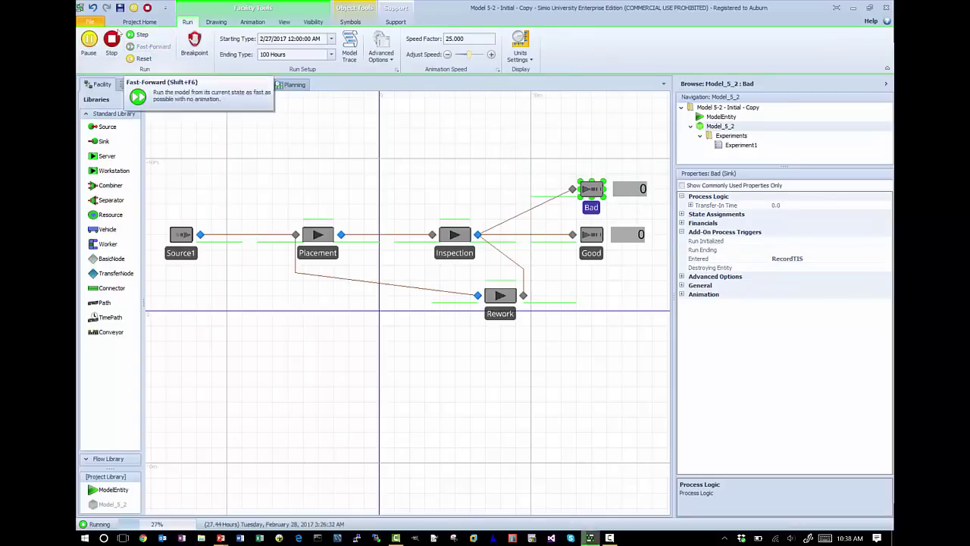
click(147, 46)
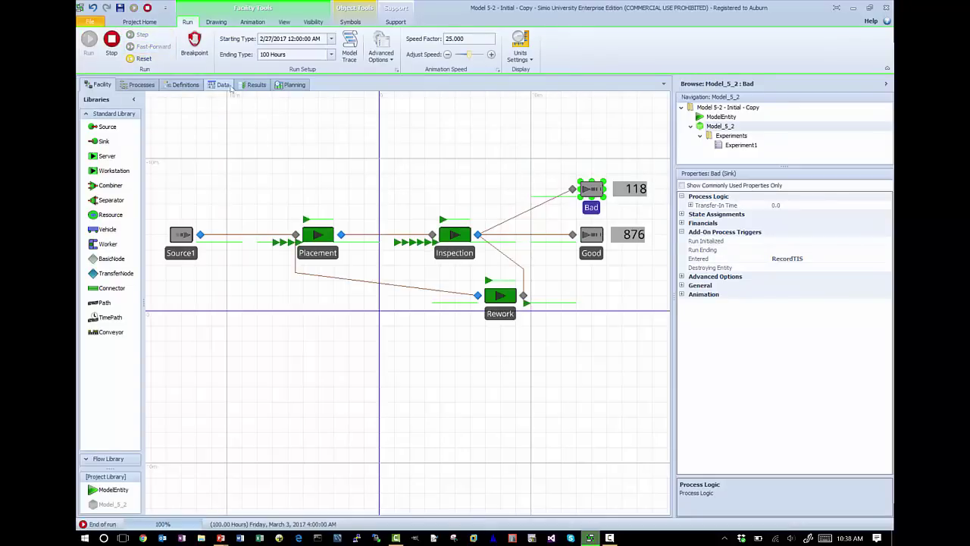
click(256, 85)
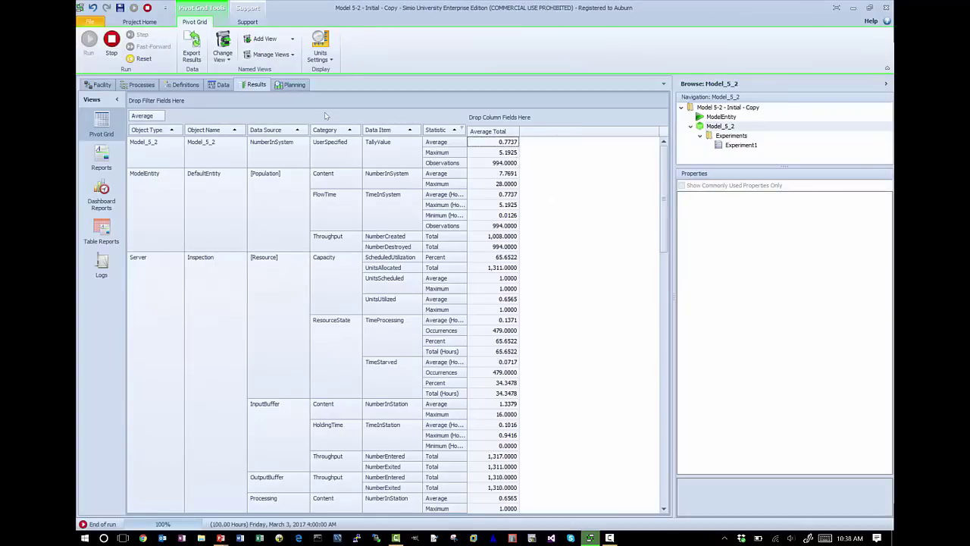
Select the Bad input node in Simio, then bring the PowerPoint slide show back to the front
click(98, 84)
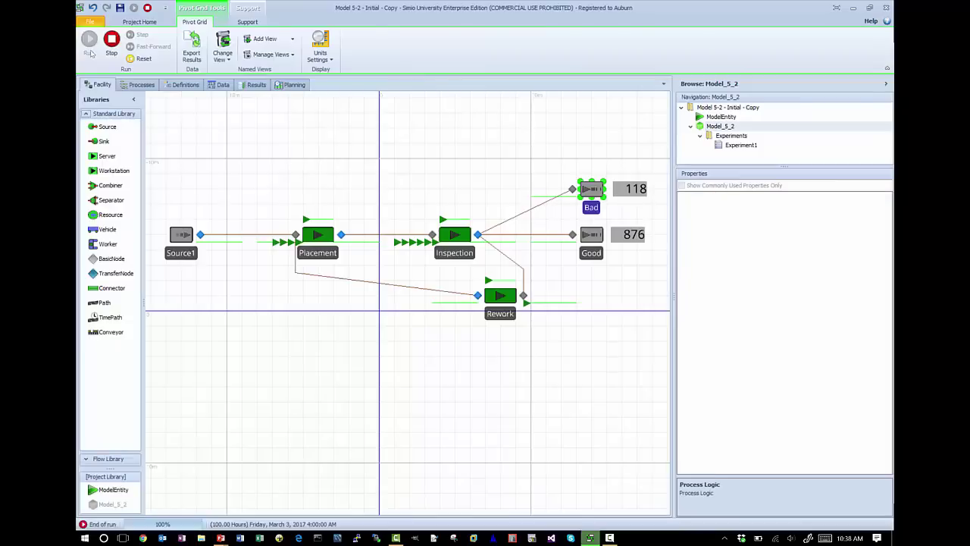
click(571, 190)
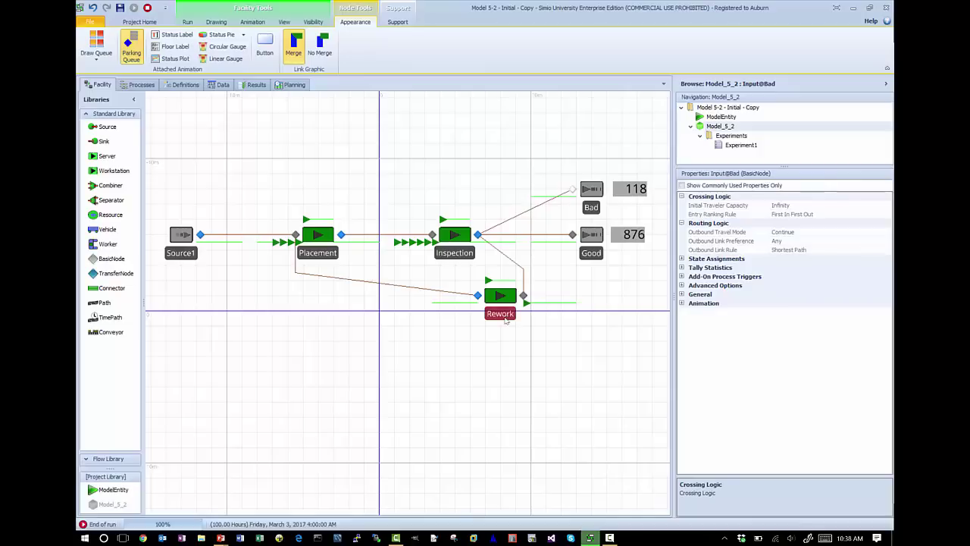
mouse_move(220, 538)
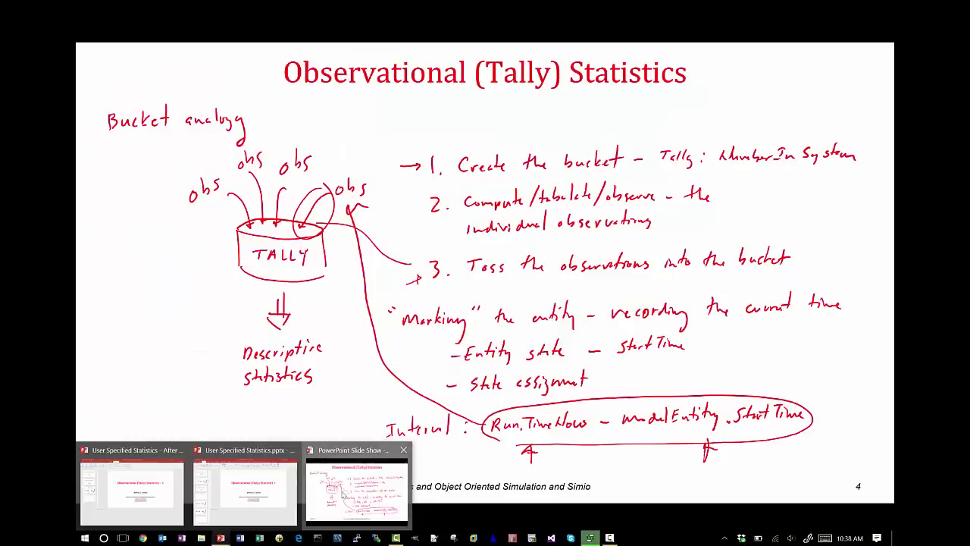
click(342, 494)
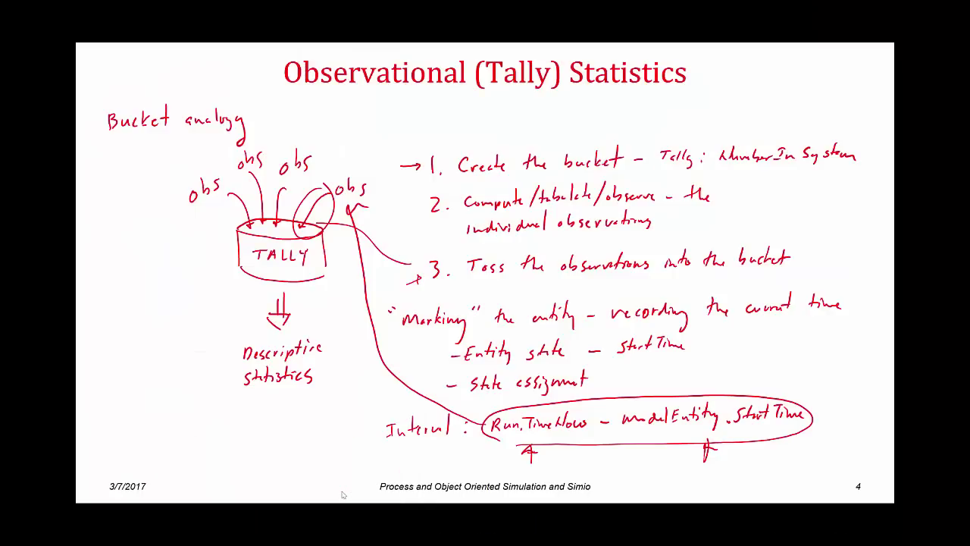